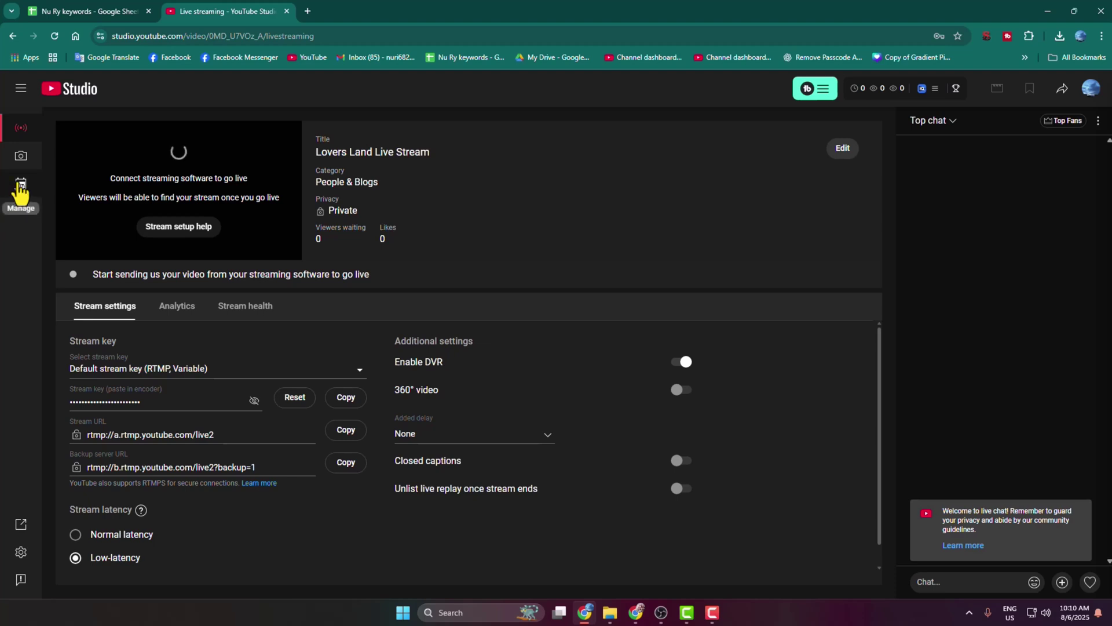
# Schedule a new stream with fresh settings and title it 'Horizontal'
pyautogui.click(20, 185)
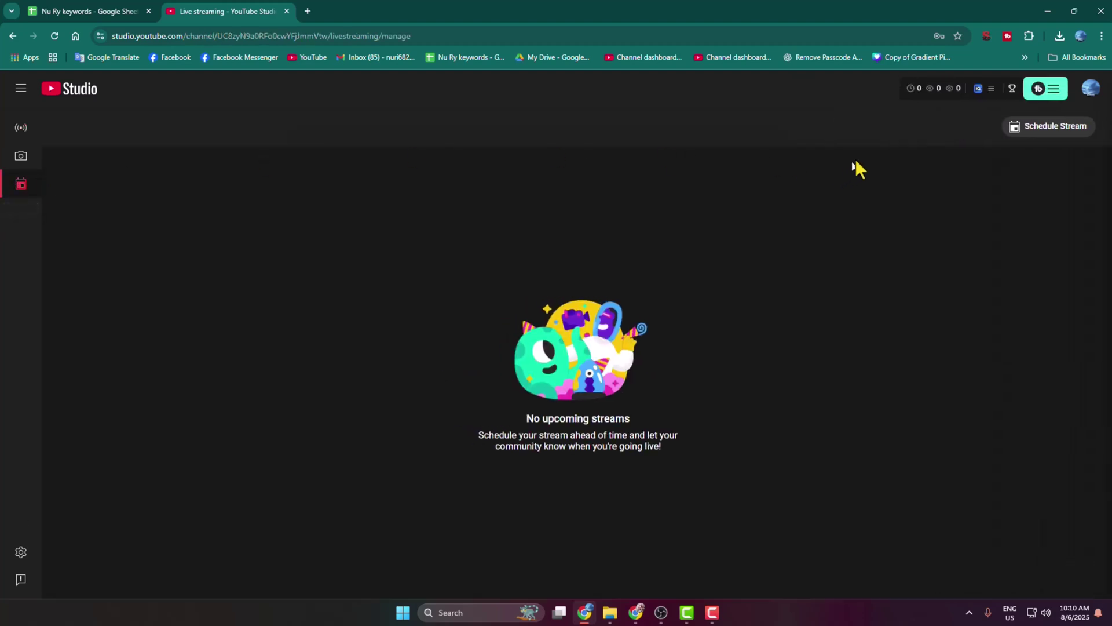
pyautogui.click(1037, 134)
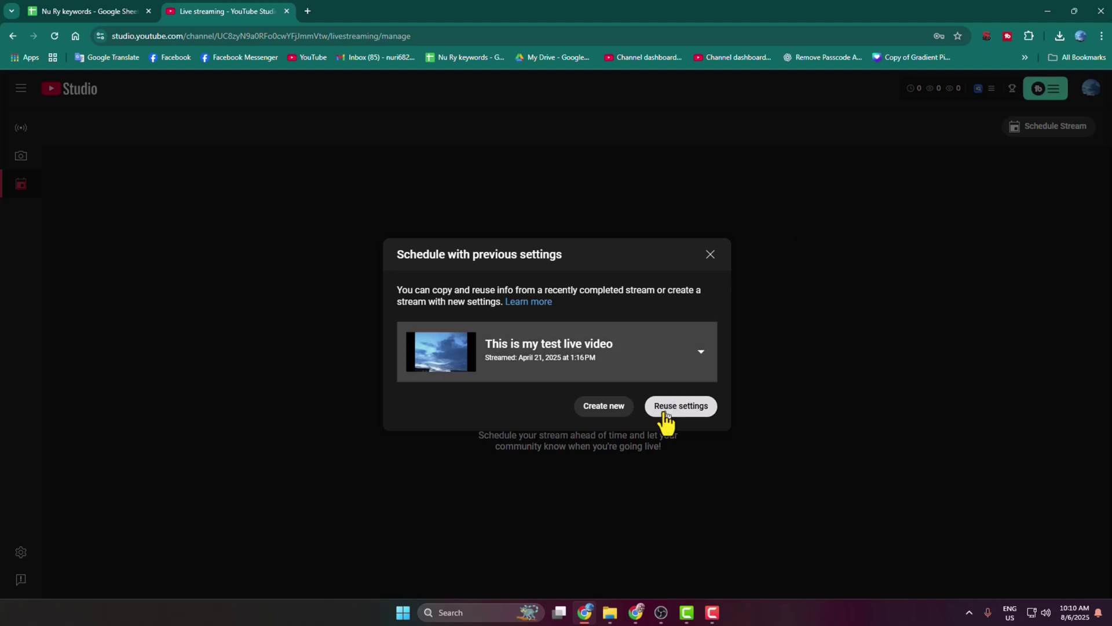
pyautogui.click(613, 411)
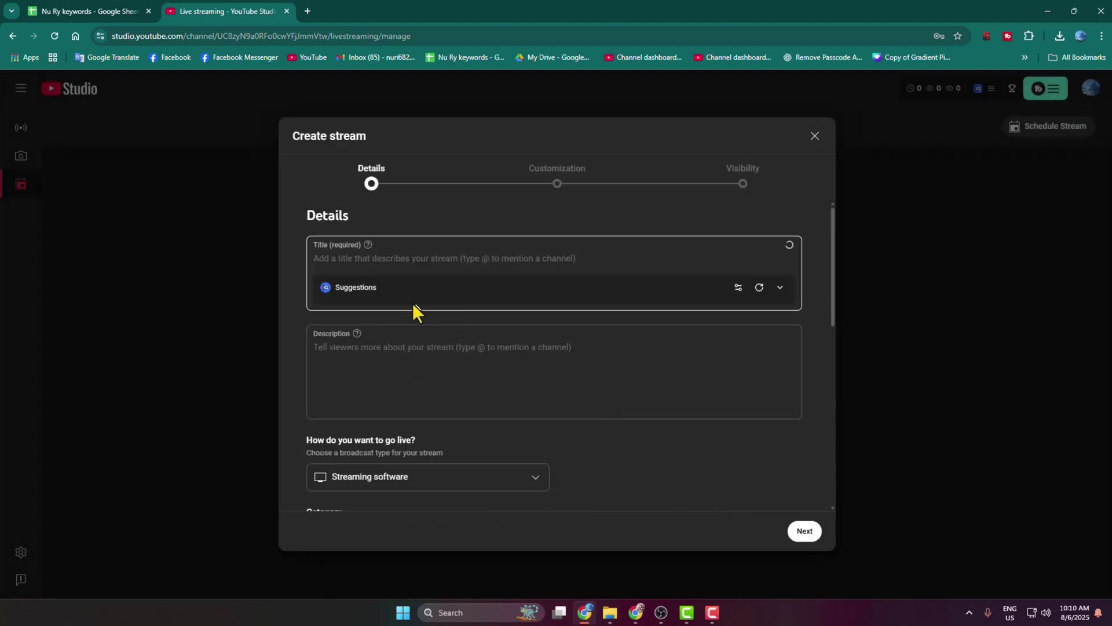
pyautogui.click(371, 256)
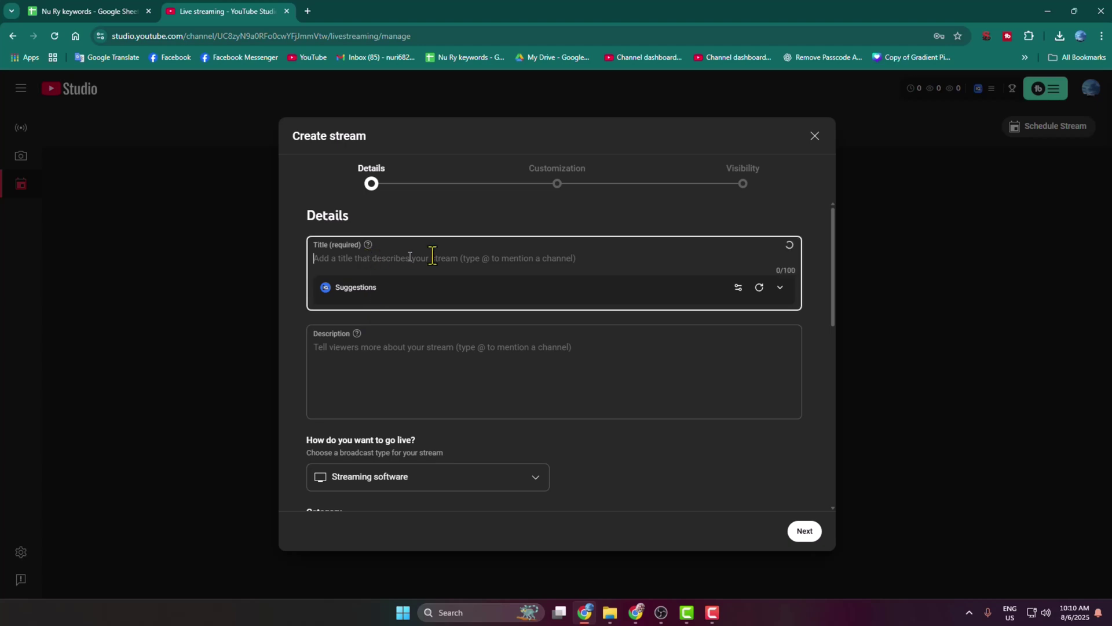
pyautogui.write('Hor')
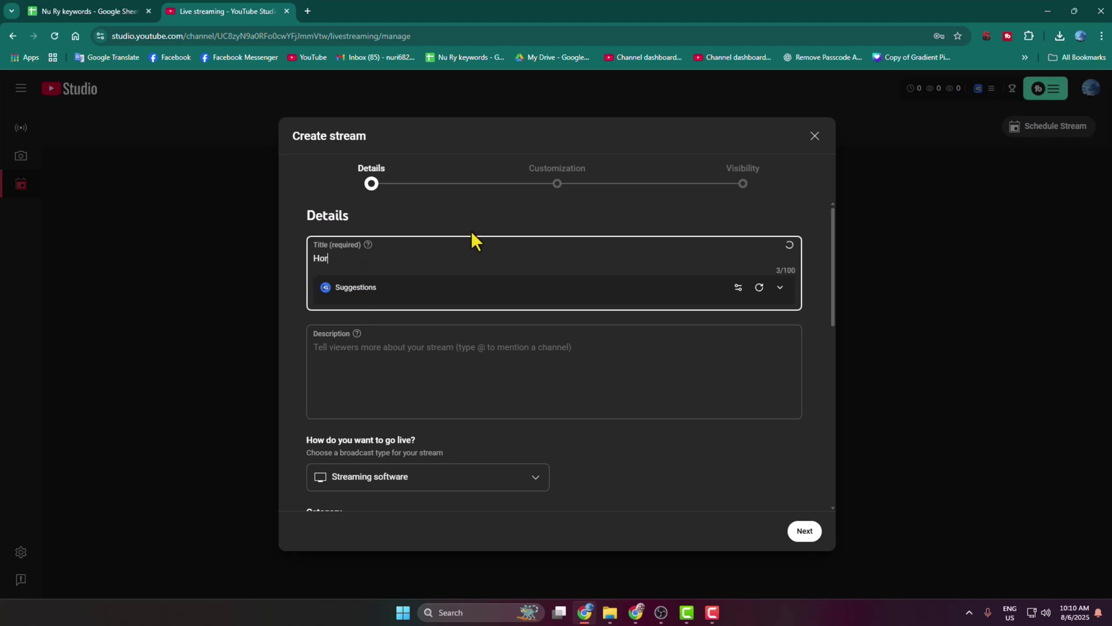
pyautogui.write('izontal')
# Enter 't' as the description and mark the stream not made for kids
pyautogui.click(405, 368)
pyautogui.write('tssafsadf')
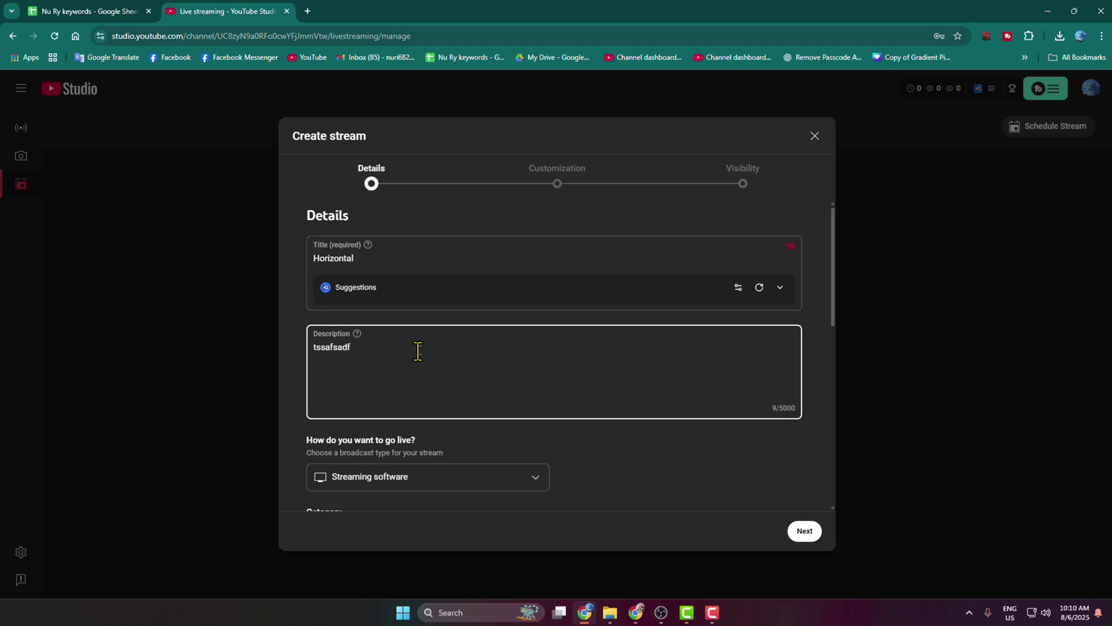
pyautogui.scroll(-6, 418, 350)
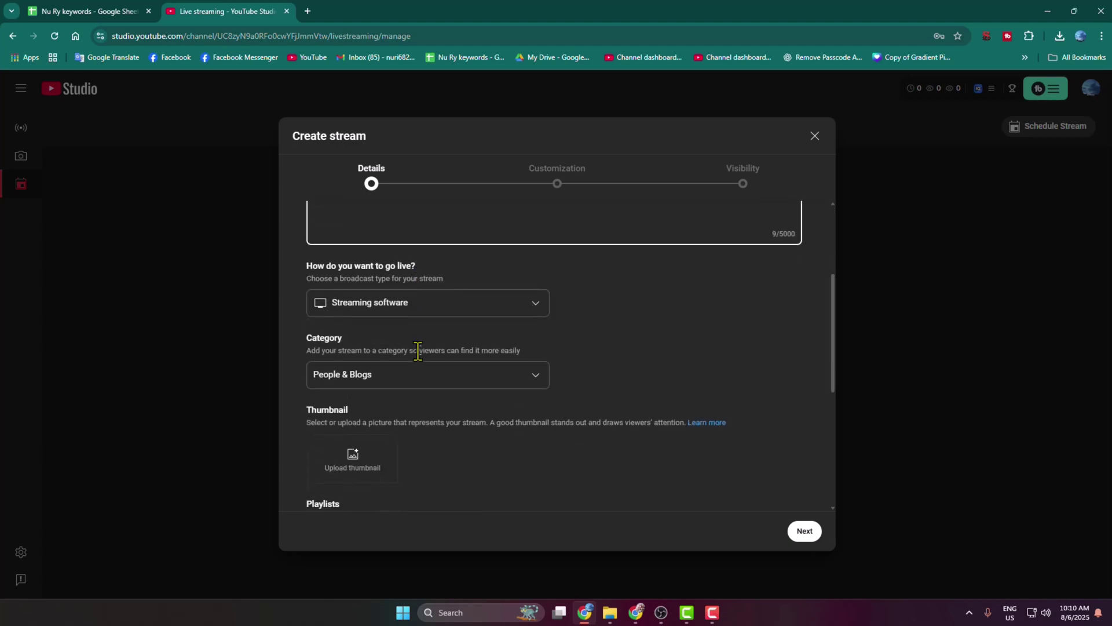
pyautogui.scroll(-1, 376, 382)
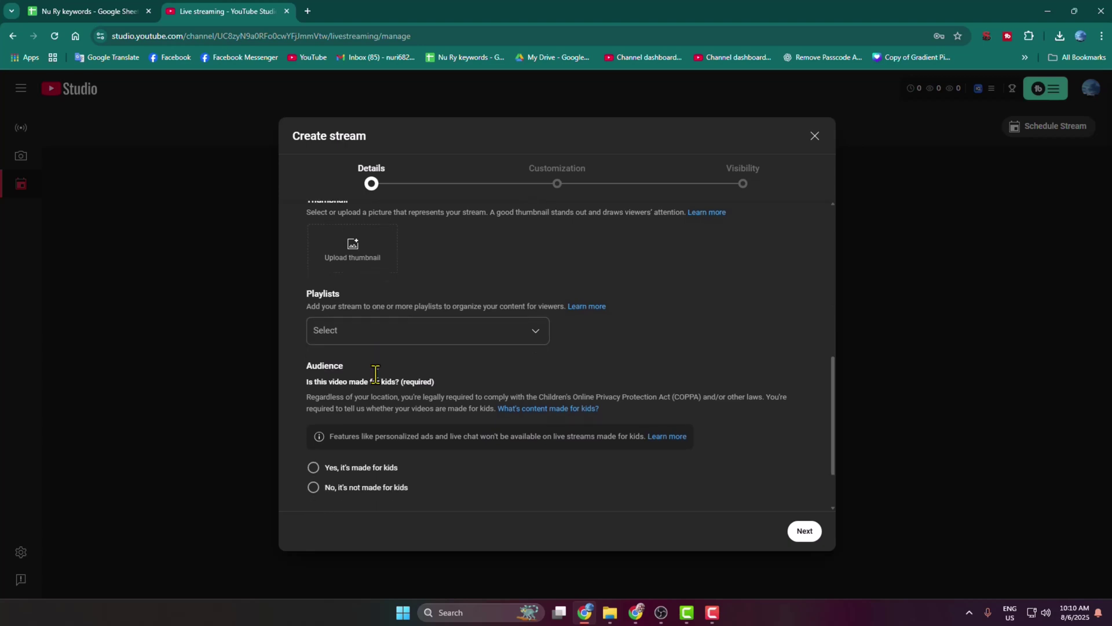
pyautogui.click(744, 186)
pyautogui.click(334, 405)
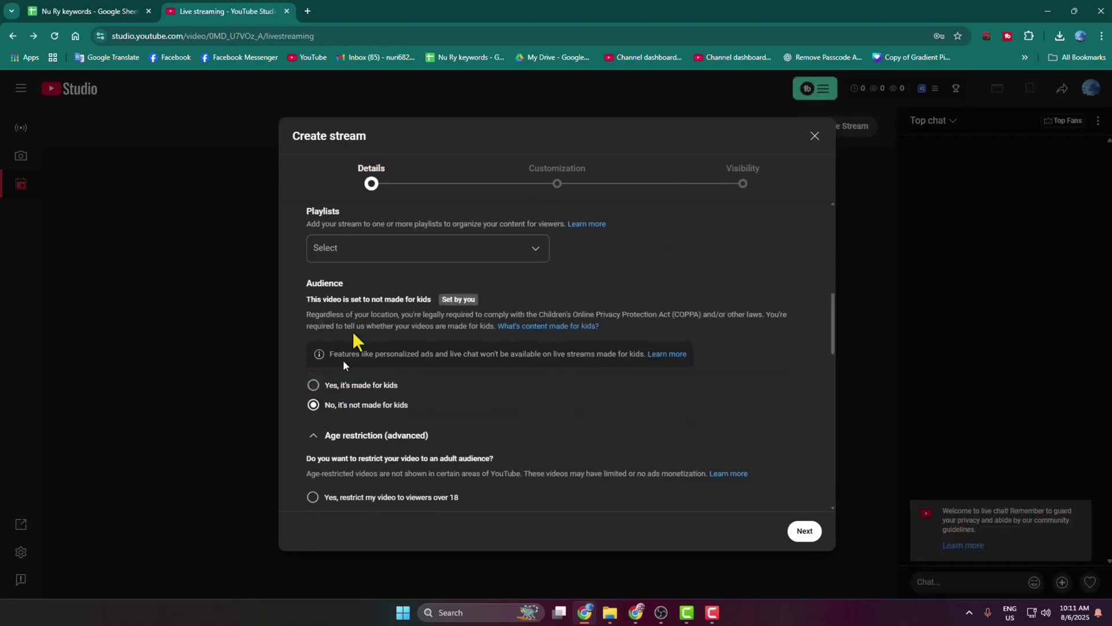
# Leave the playlist empty and advance to the Visibility step
pyautogui.click(348, 254)
pyautogui.click(581, 262)
pyautogui.scroll(-7, 519, 428)
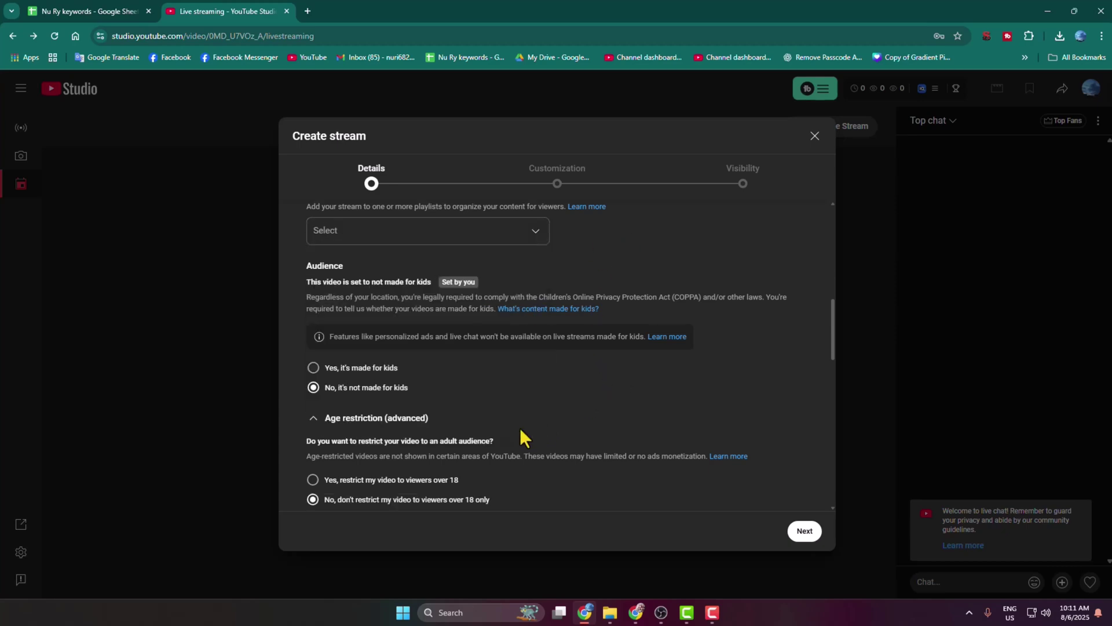
pyautogui.scroll(-3, 519, 428)
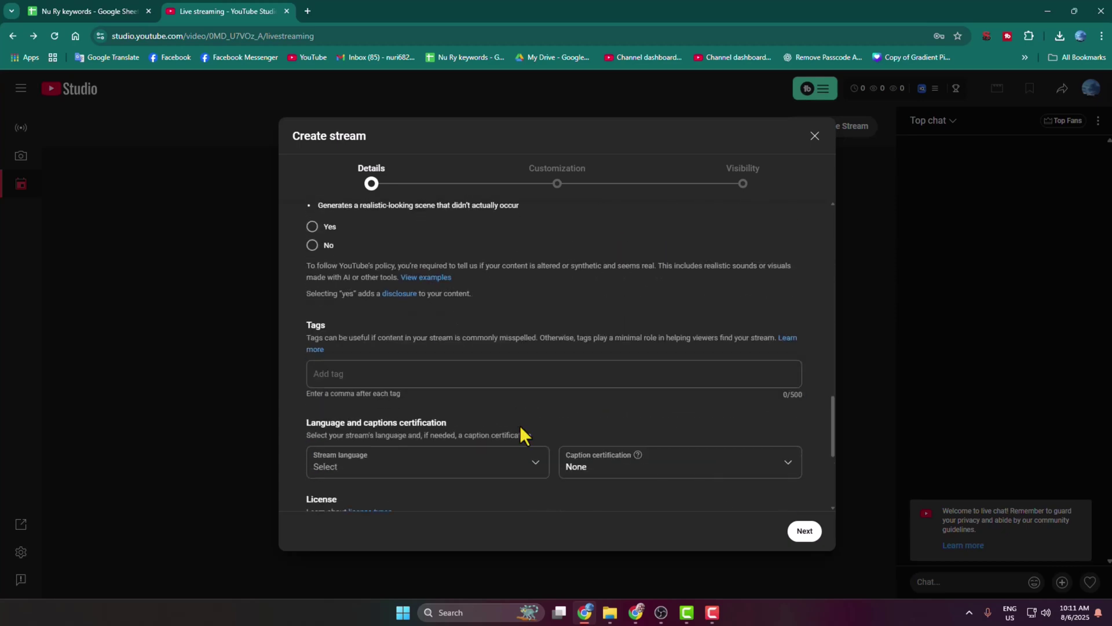
pyautogui.scroll(1, 519, 428)
pyautogui.click(743, 183)
# Make 'Horizontal' Private, dated Aug 7, 2025 at the default 10:10 AM, and finish creating it
pyautogui.click(326, 266)
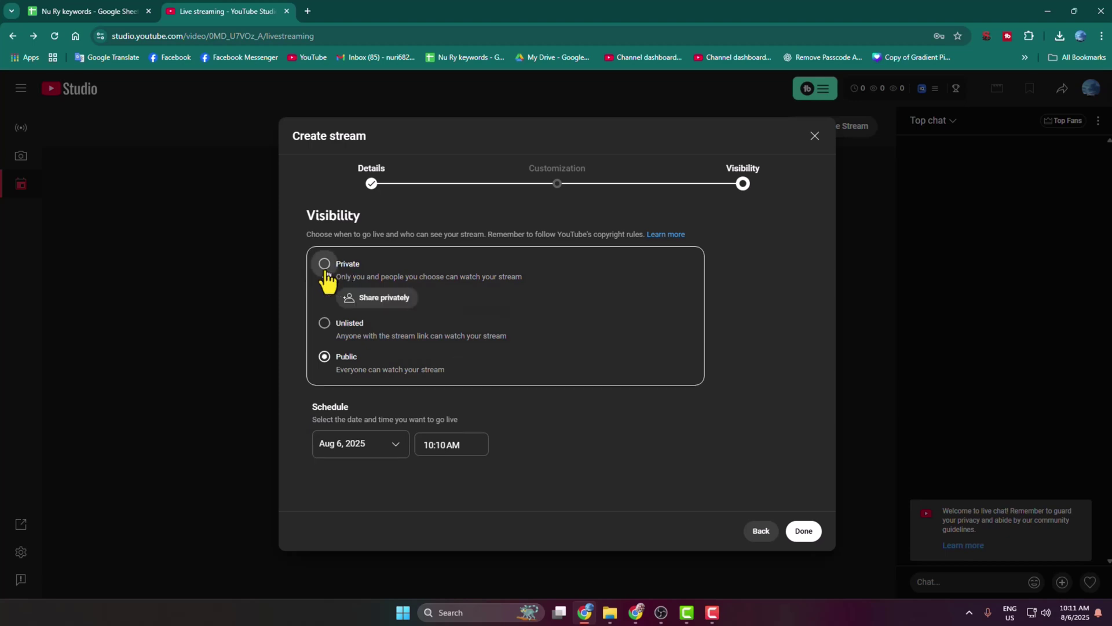
pyautogui.click(360, 452)
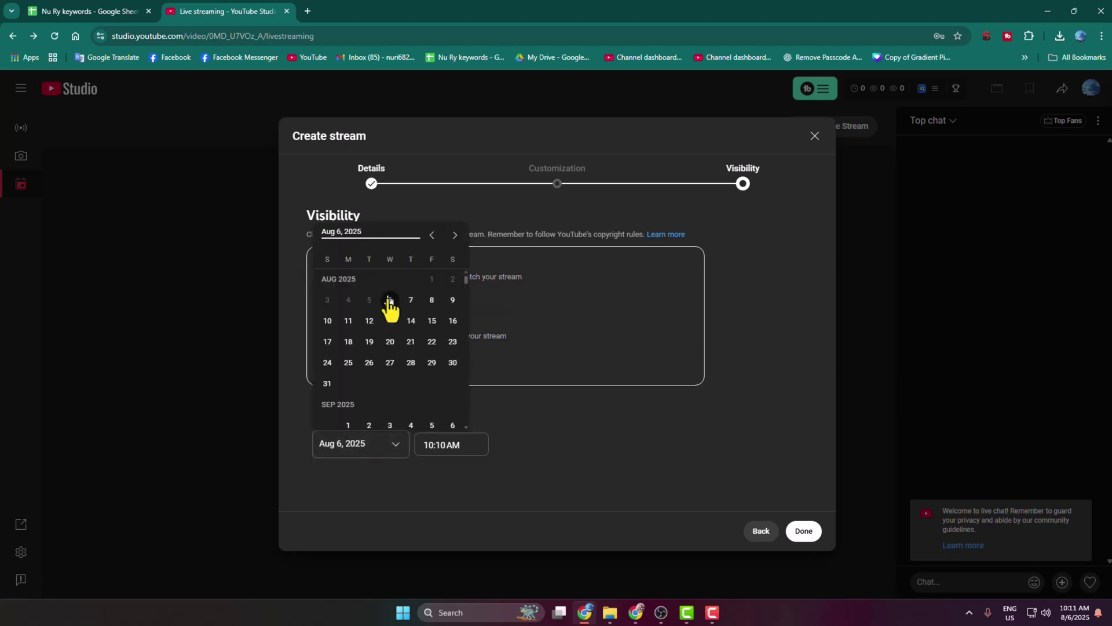
pyautogui.click(415, 303)
pyautogui.click(442, 445)
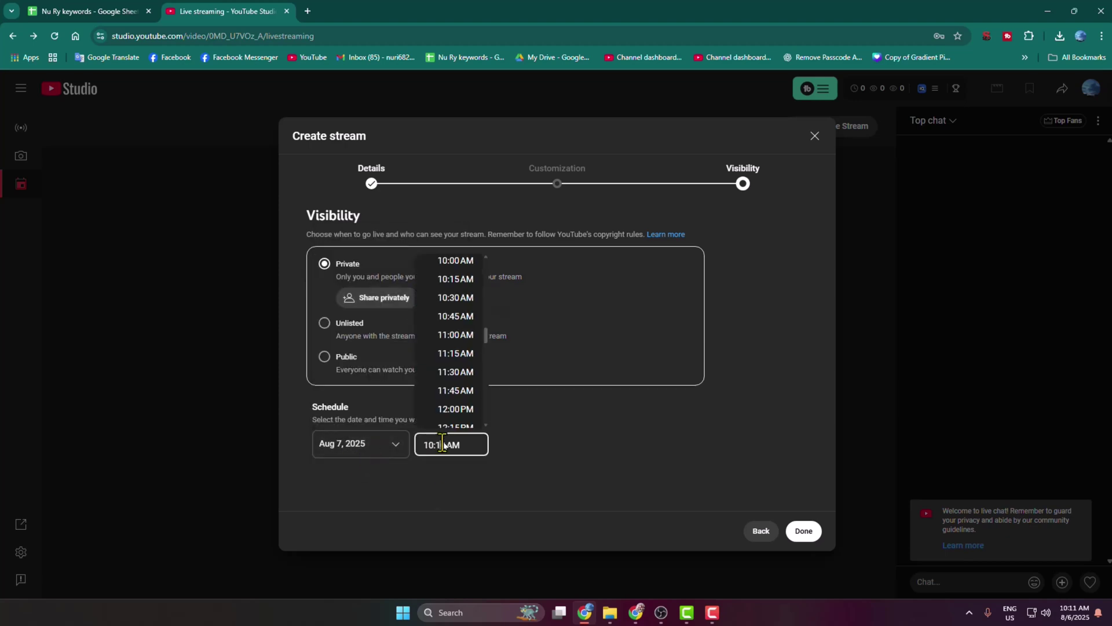
pyautogui.click(667, 437)
pyautogui.click(803, 531)
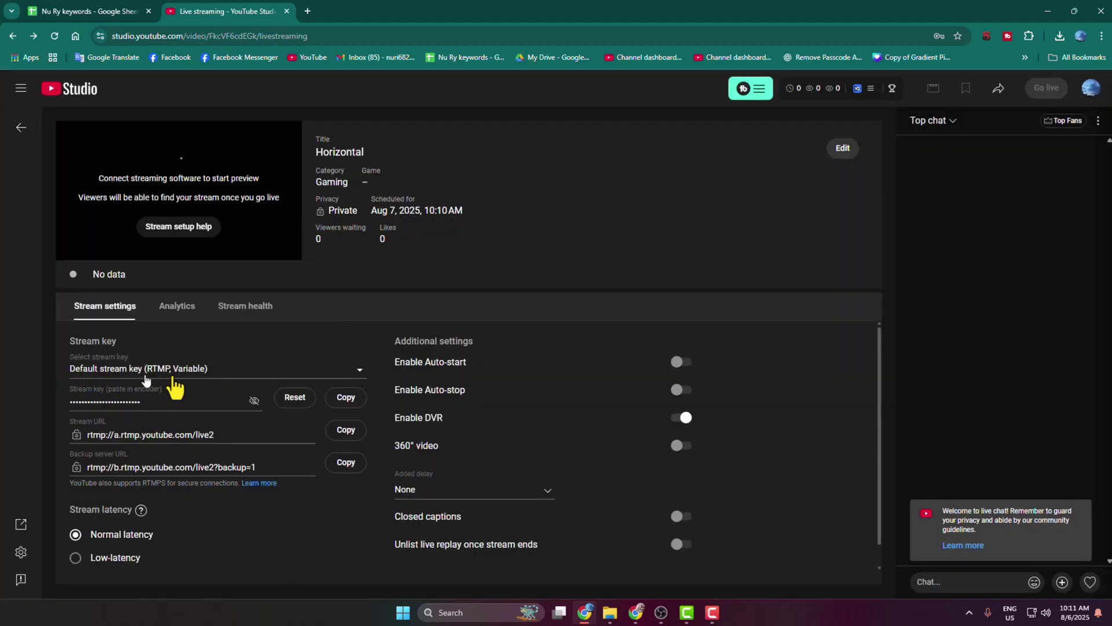
# Select the Default stream key for Horizontal, copy it, and bring up OBS Studio
pyautogui.click(246, 376)
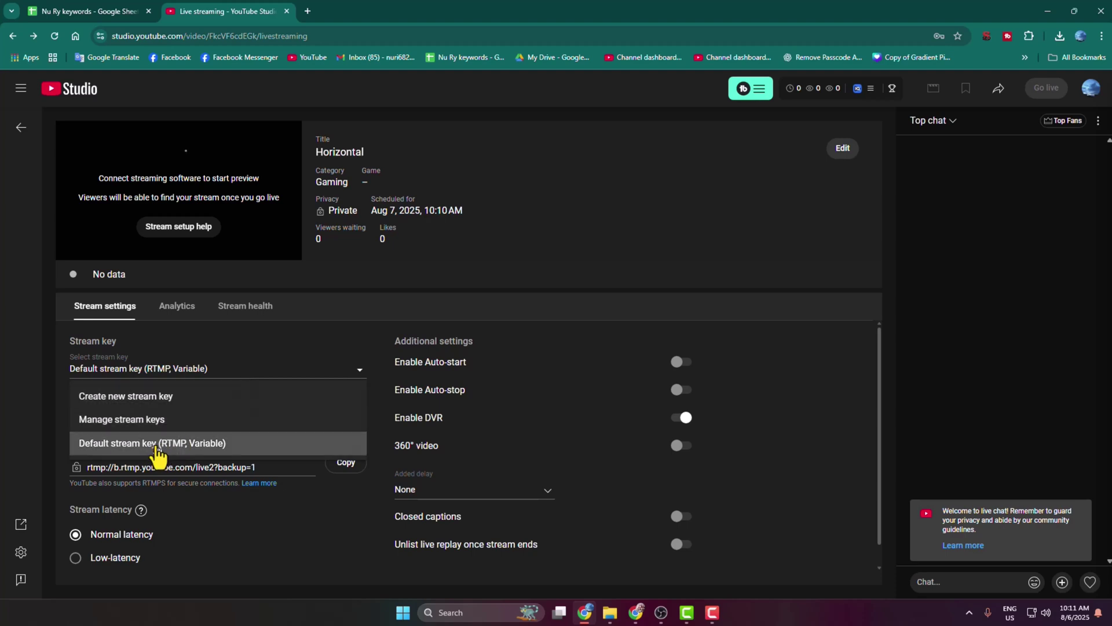
pyautogui.click(157, 447)
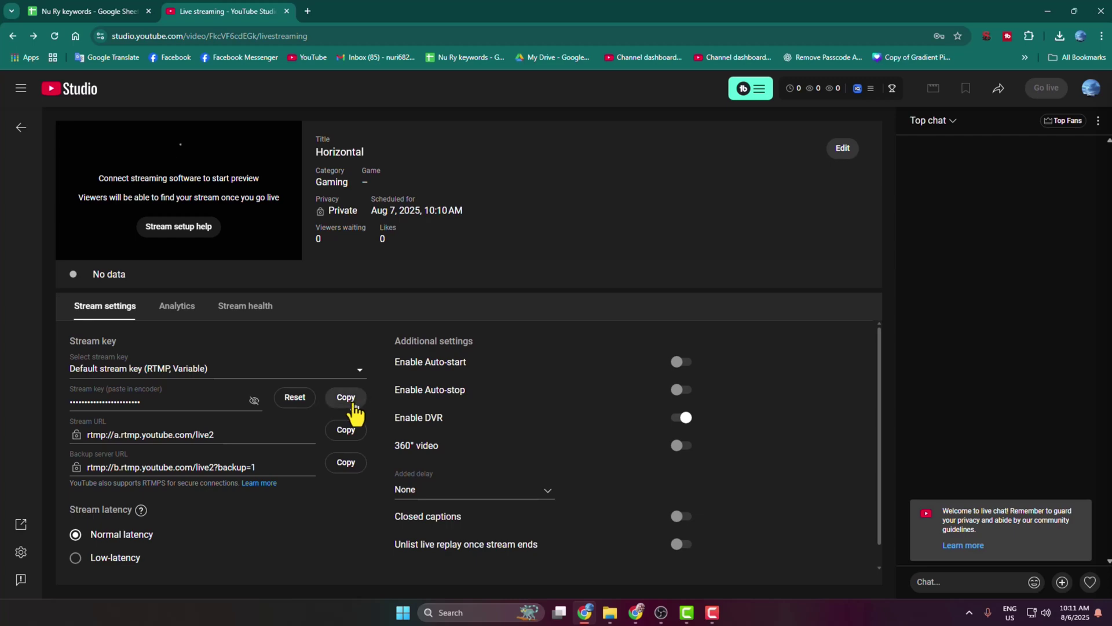
pyautogui.click(346, 398)
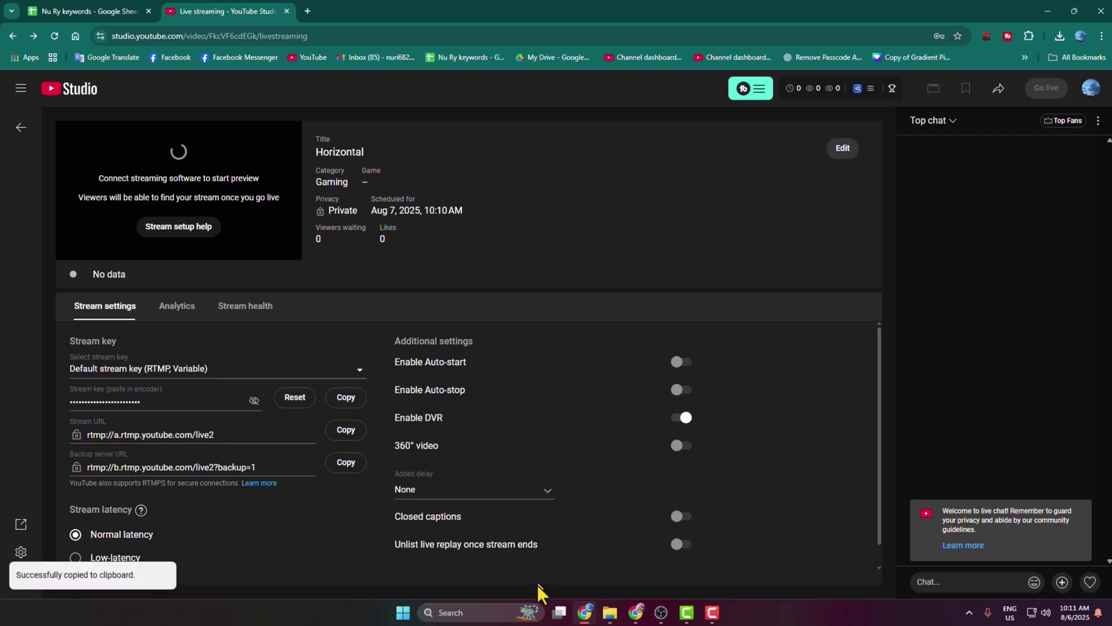
pyautogui.click(661, 613)
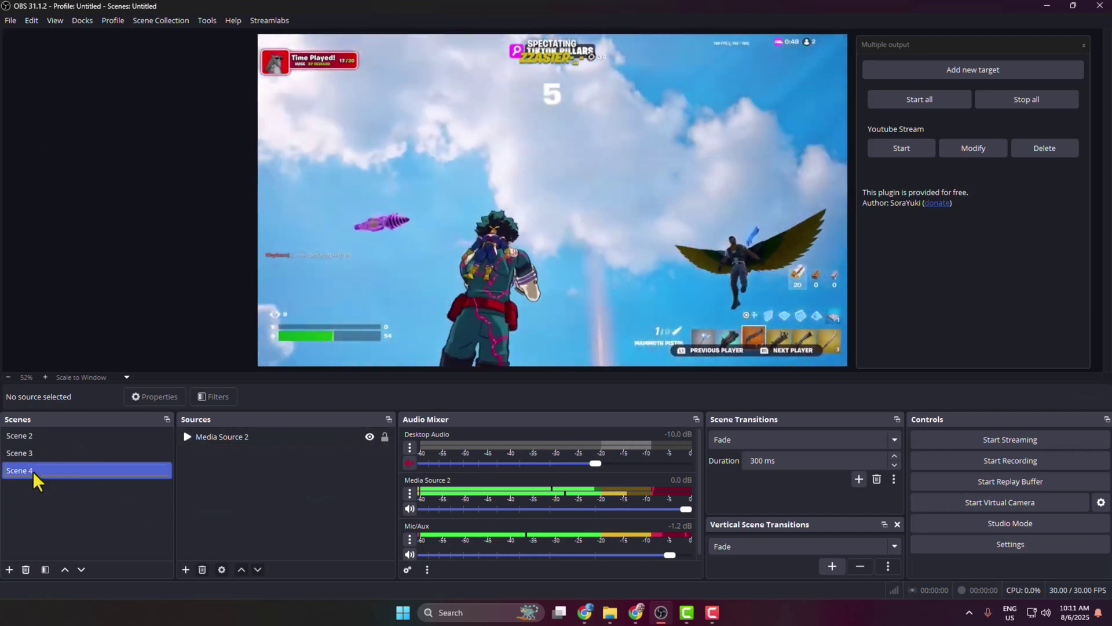
# Confirm OBS's 1920x1080 canvas and output resolution at 30 FPS, then view the Stream service options
pyautogui.doubleClick(32, 471)
pyautogui.click(217, 435)
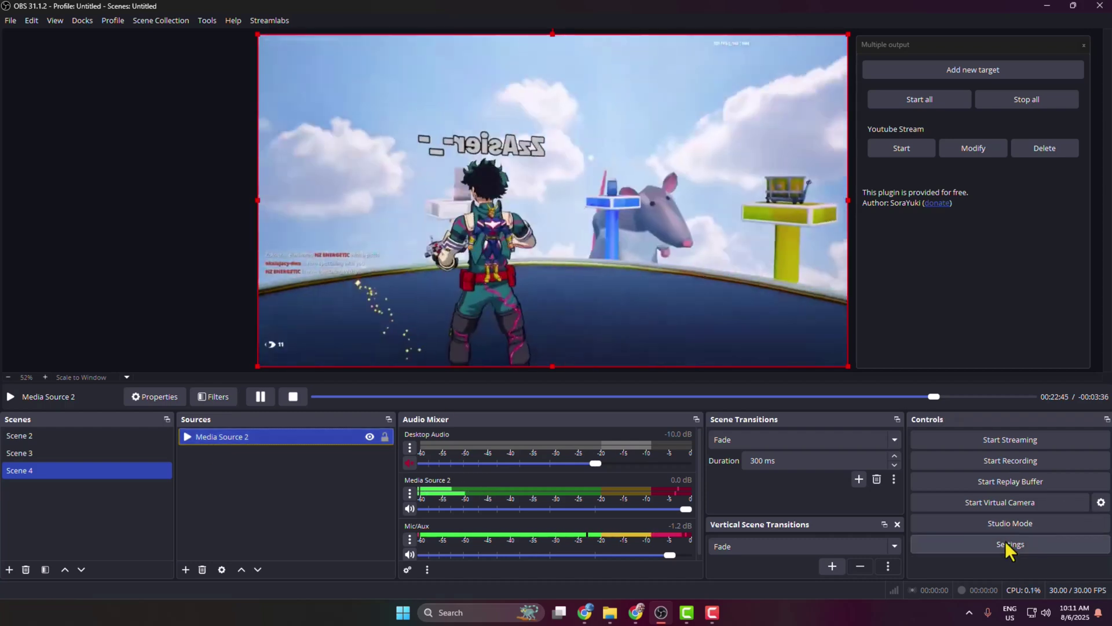
pyautogui.click(1007, 543)
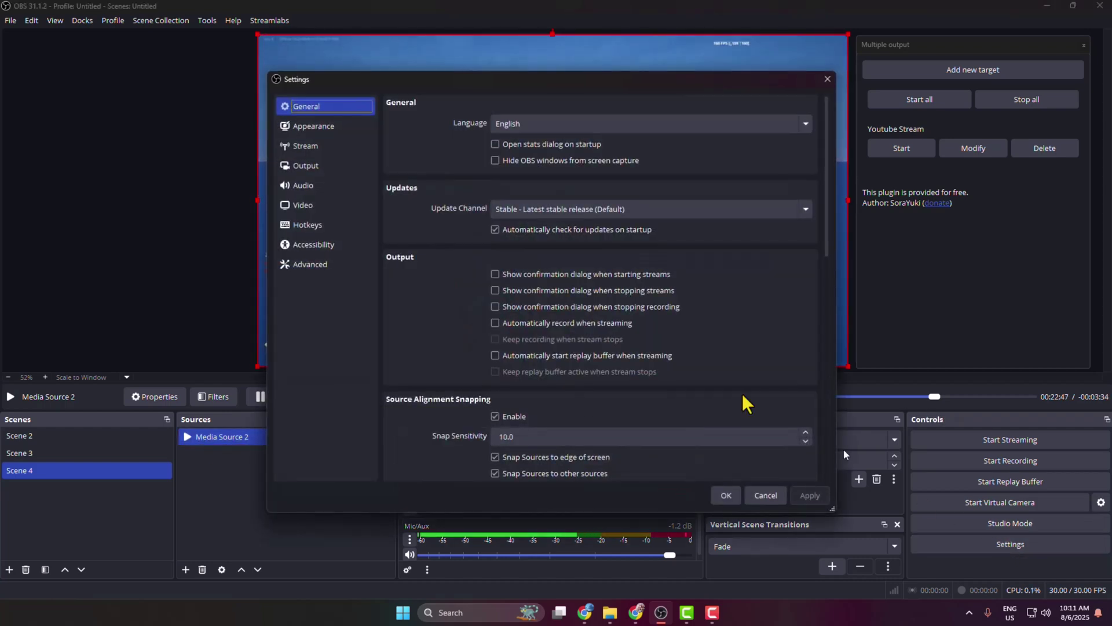
pyautogui.click(305, 205)
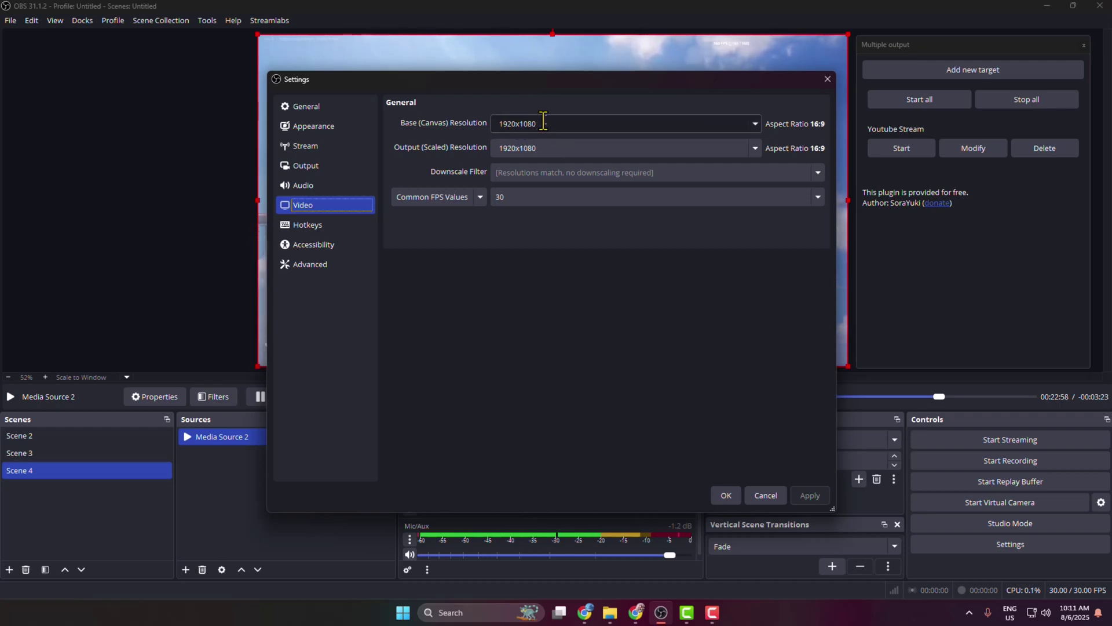
pyautogui.click(543, 150)
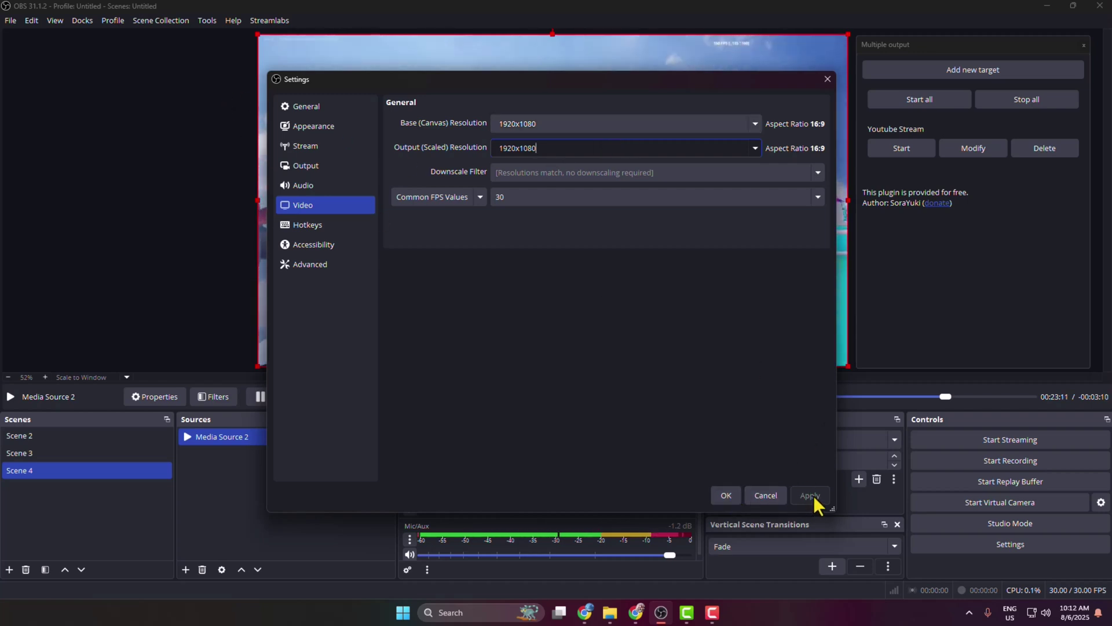
pyautogui.click(310, 145)
pyautogui.click(538, 102)
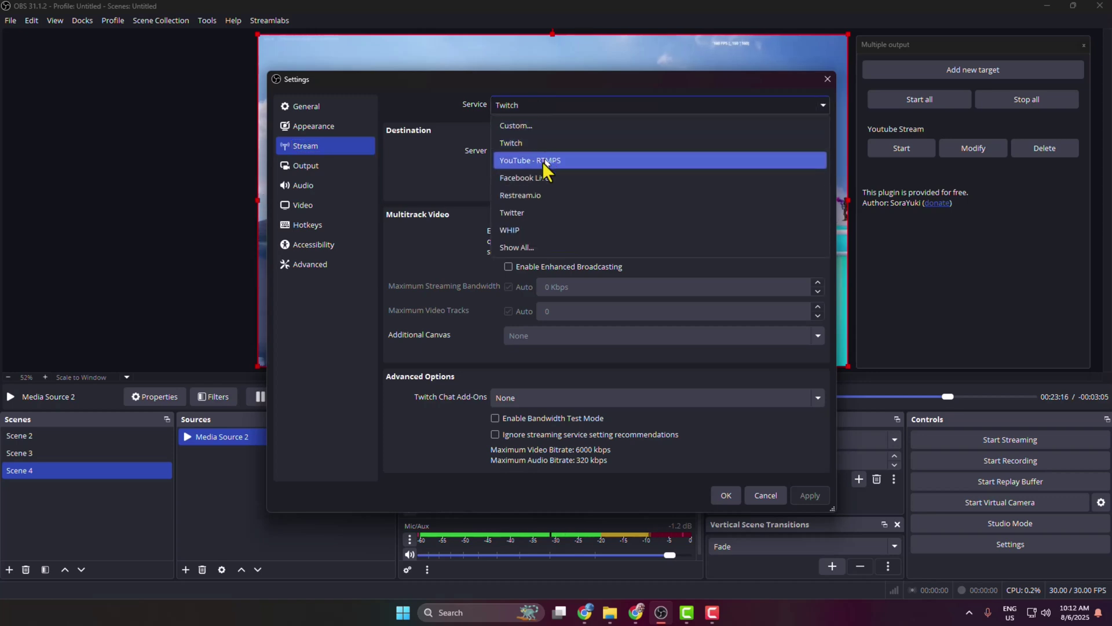
# Set the service to YouTube - RTMPS, replace the stream key with the copied one, and save
pyautogui.click(552, 160)
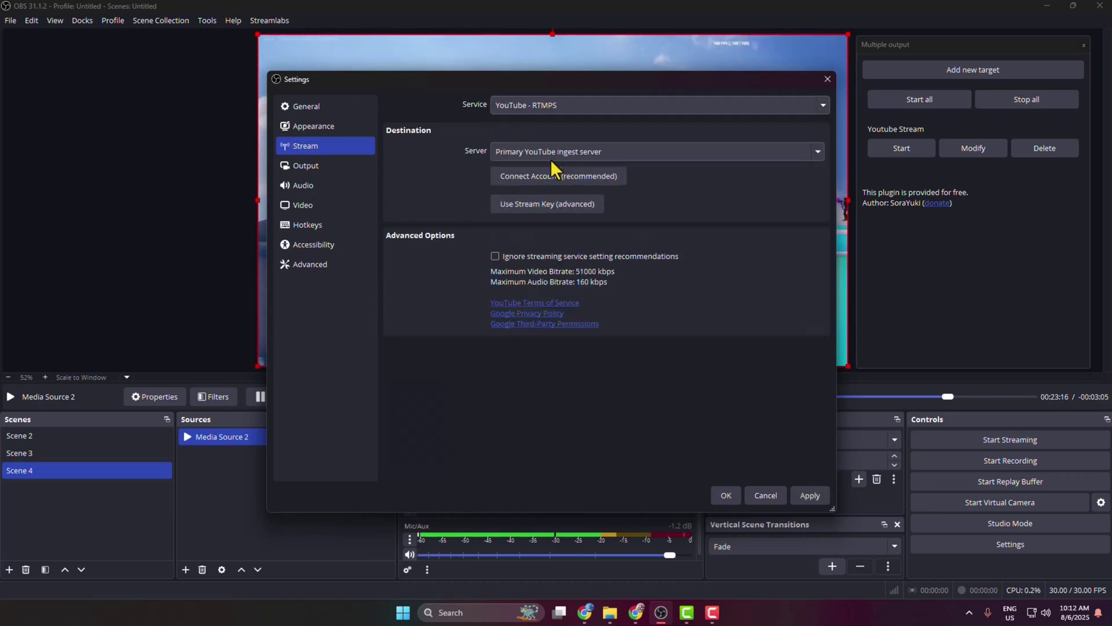
pyautogui.click(531, 204)
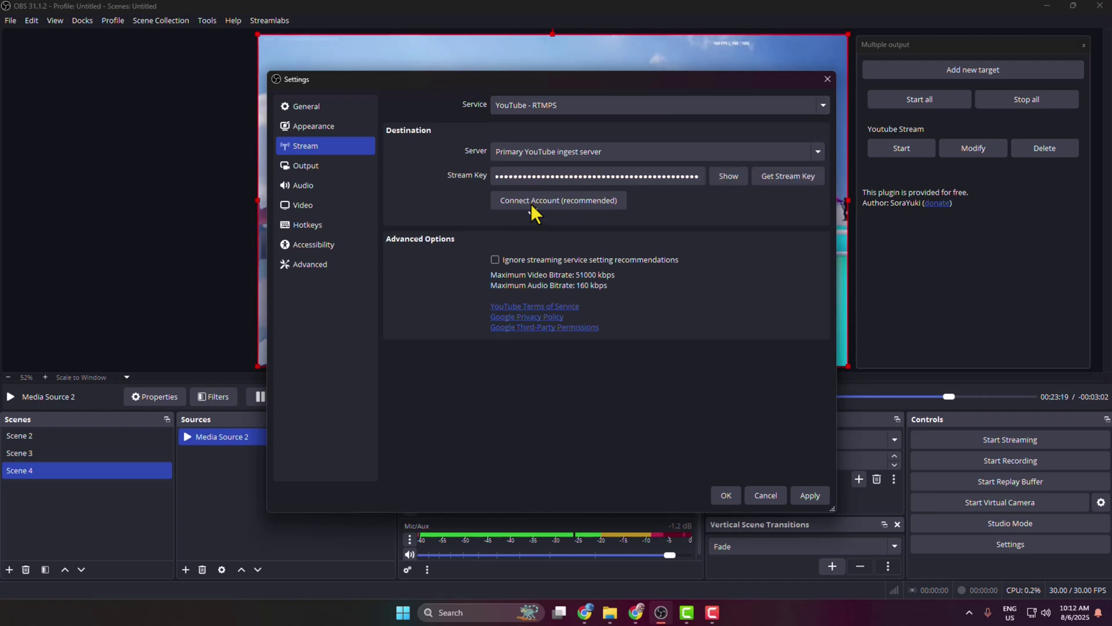
pyautogui.doubleClick(667, 178)
pyautogui.press('BackSpace')
pyautogui.hotkey('ctrl', 'v')
pyautogui.click(803, 496)
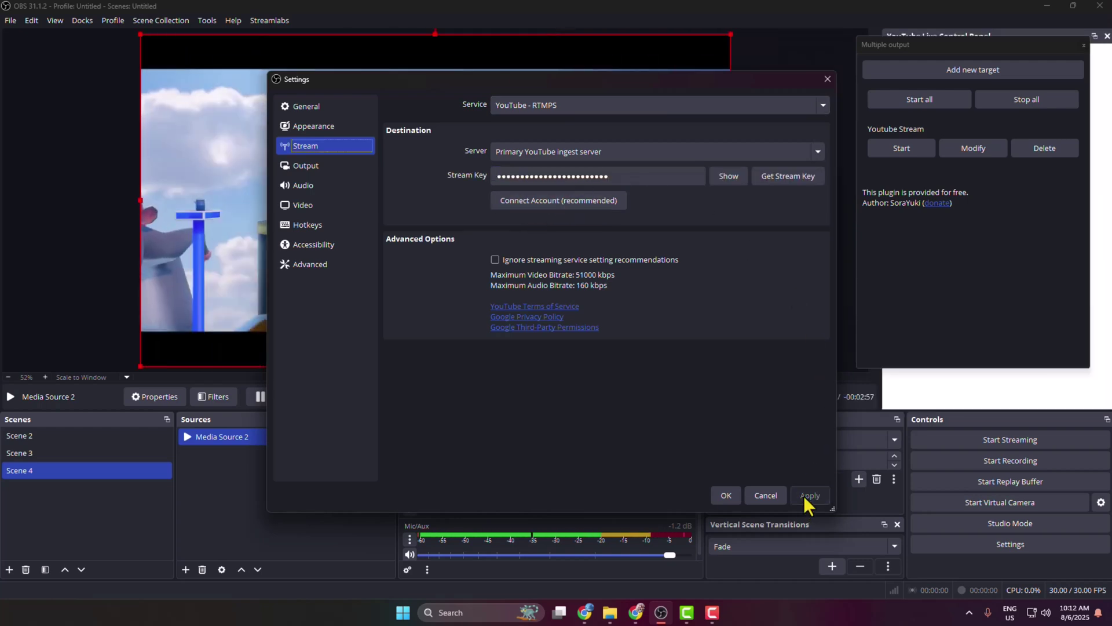
pyautogui.click(729, 493)
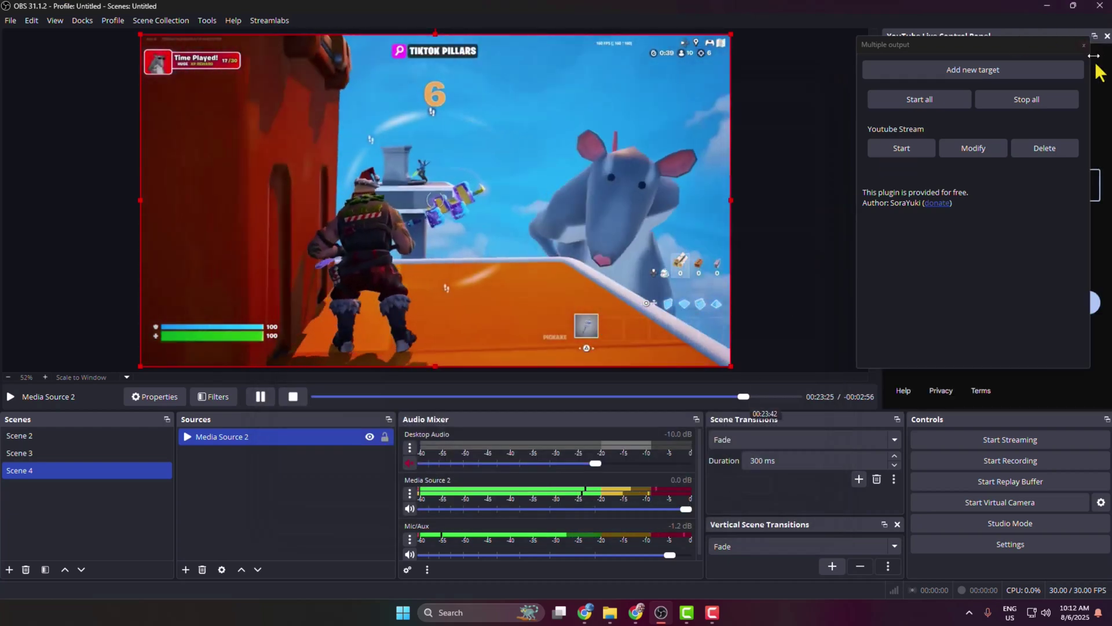
# Close the Multiple output panel and start streaming to YouTube
pyautogui.click(1084, 45)
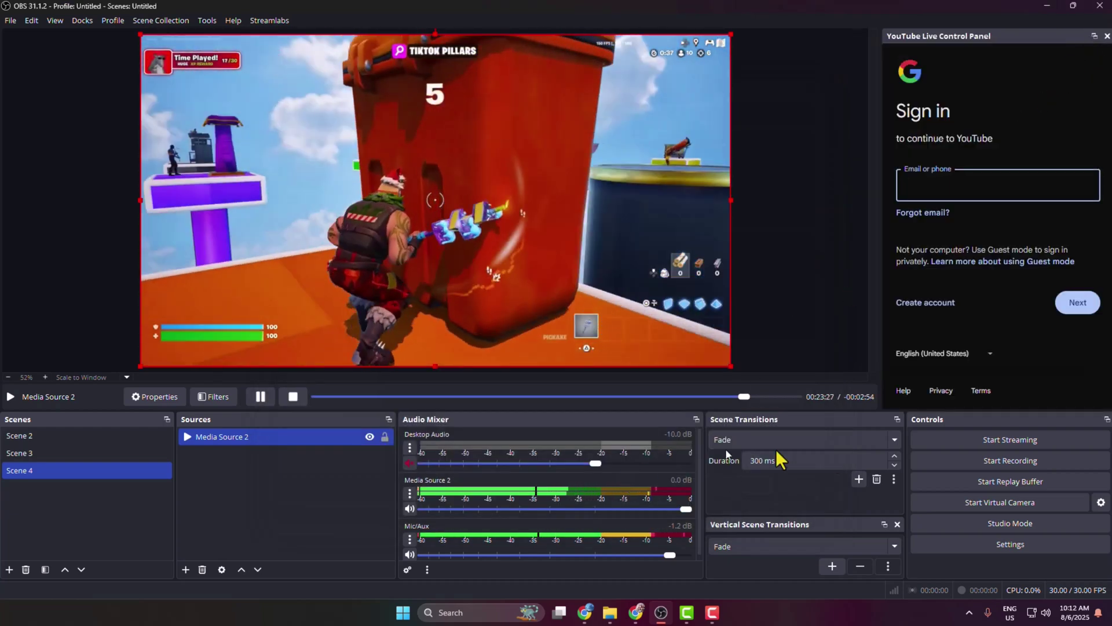
pyautogui.click(992, 440)
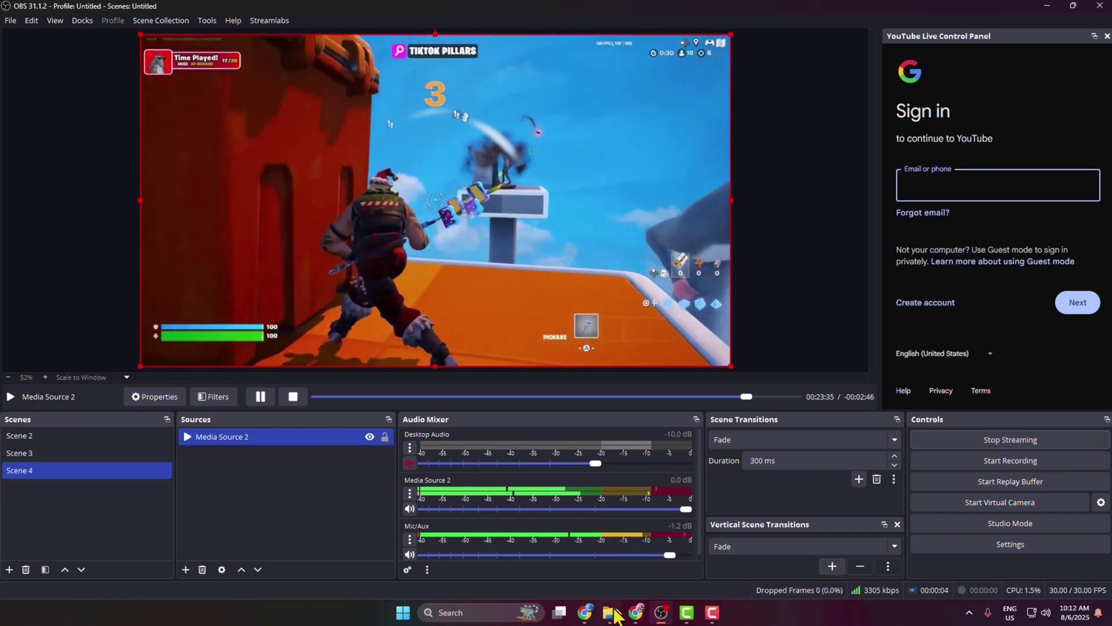
pyautogui.click(585, 614)
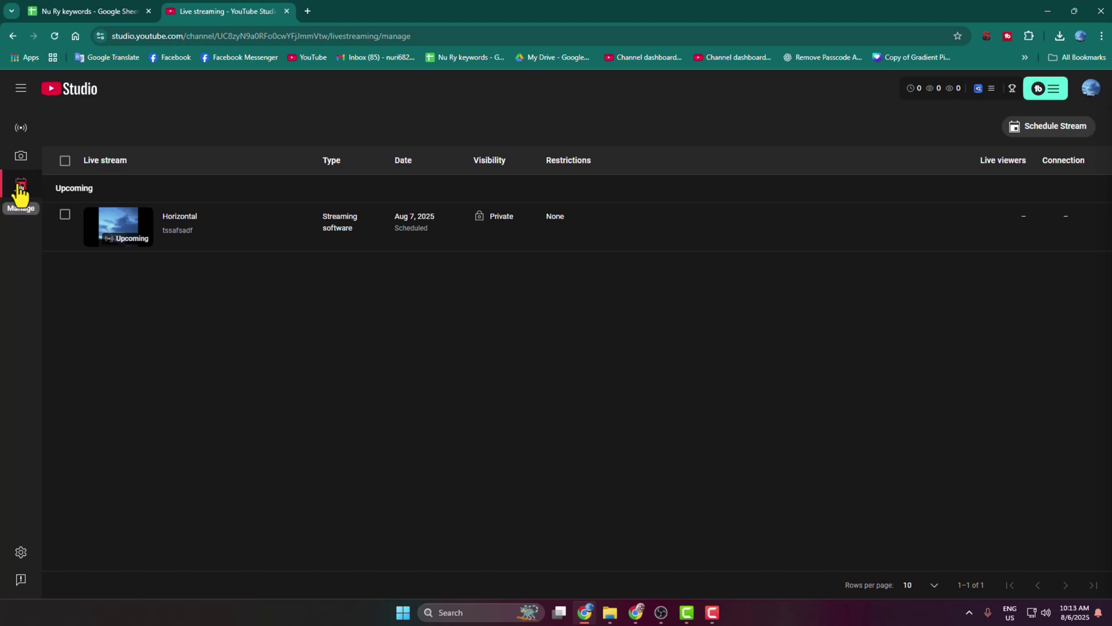
# Begin scheduling a second live stream from the upcoming streams list
pyautogui.click(1069, 131)
# Create a fresh stream titled 'Vertical', marked not made for kids
pyautogui.click(602, 406)
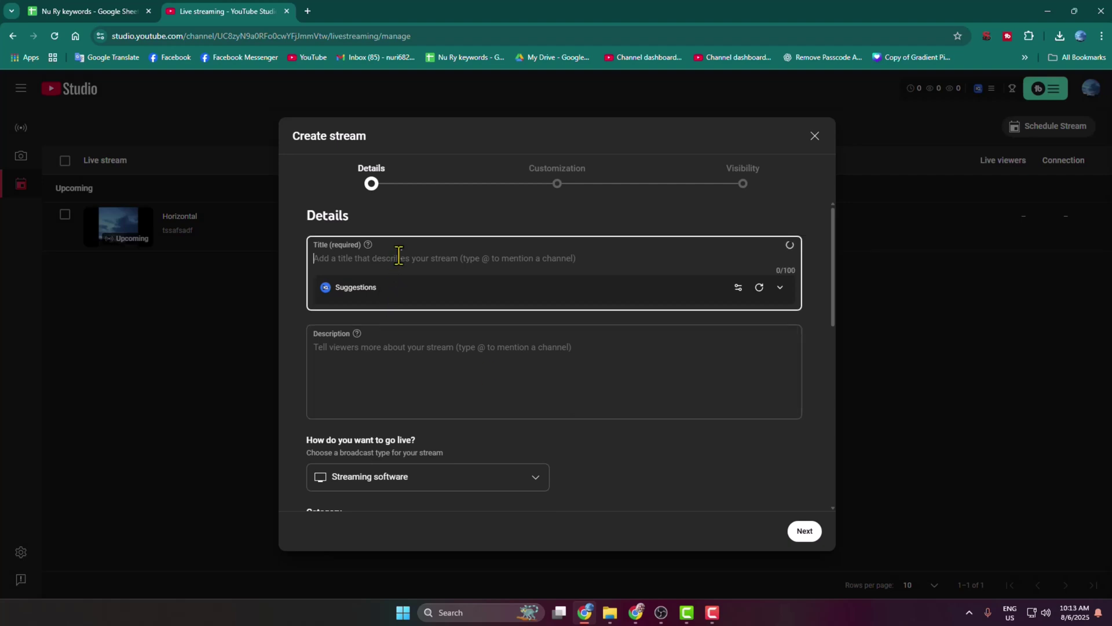
pyautogui.write('Vertical')
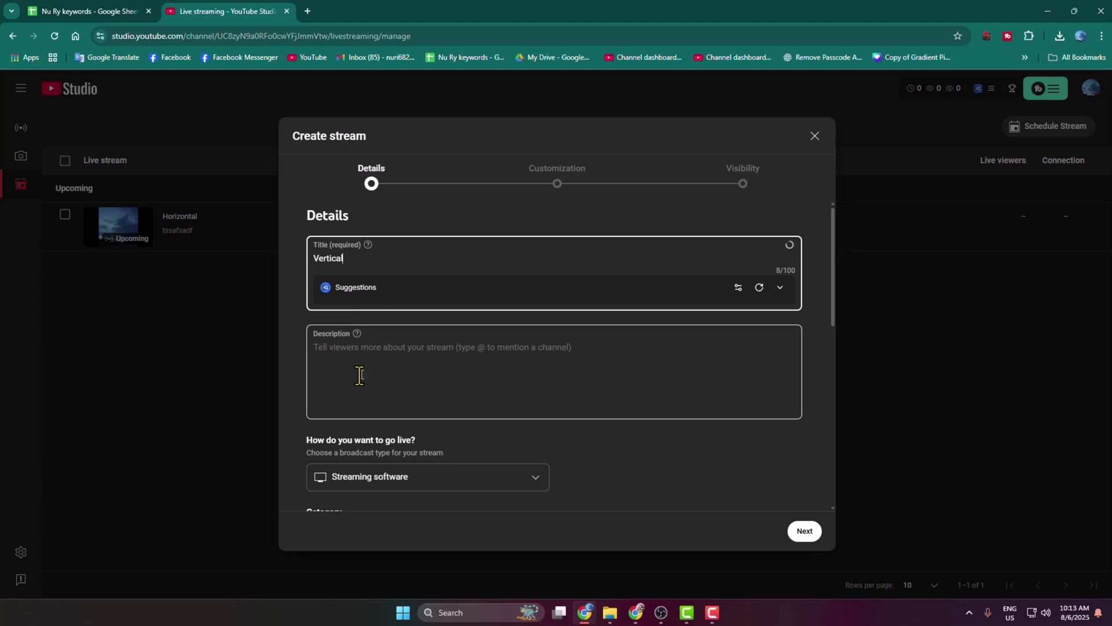
pyautogui.scroll(-5, 425, 283)
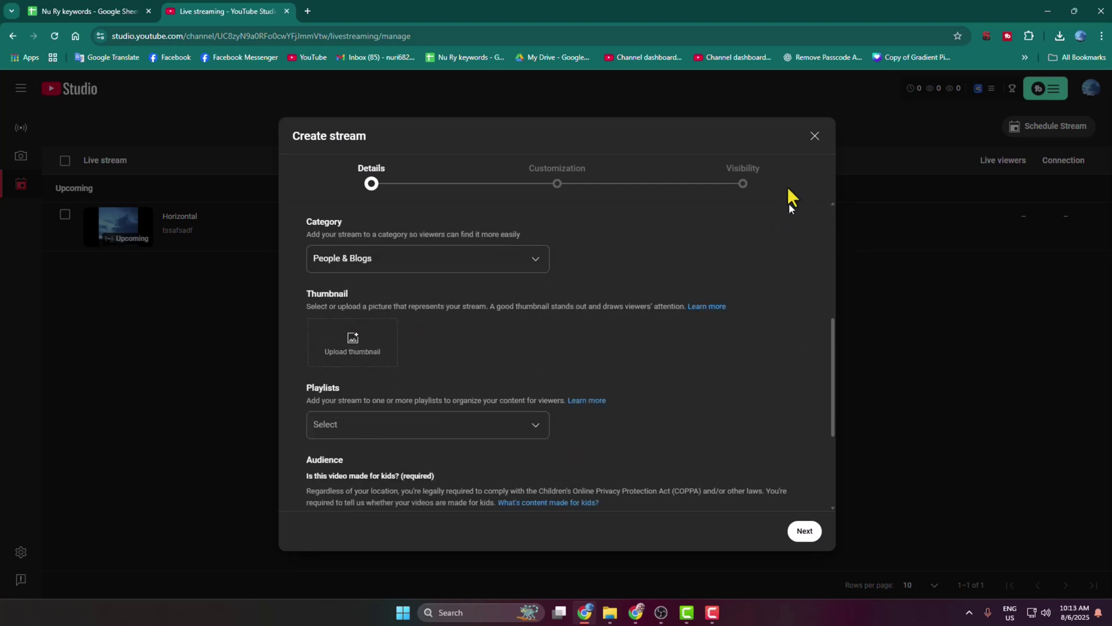
pyautogui.click(747, 184)
pyautogui.click(338, 406)
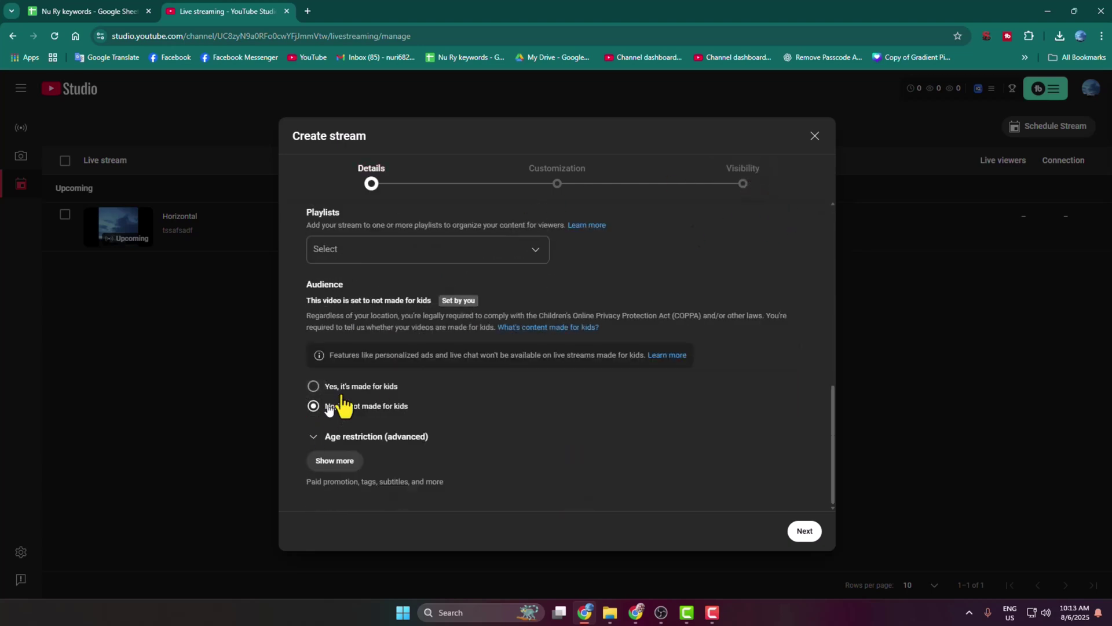
pyautogui.click(745, 195)
# Make it Private, scheduled for Aug 15, 2025 at 11:45 AM, and finish creating it
pyautogui.click(343, 271)
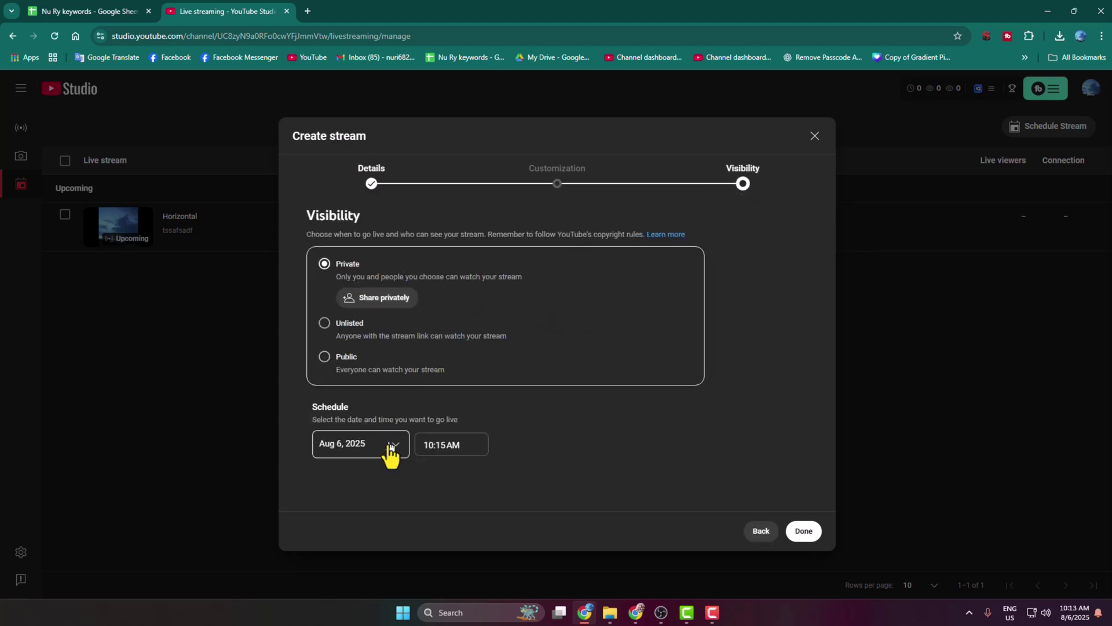
pyautogui.click(390, 452)
pyautogui.click(434, 319)
pyautogui.click(442, 444)
pyautogui.click(449, 378)
pyautogui.click(804, 531)
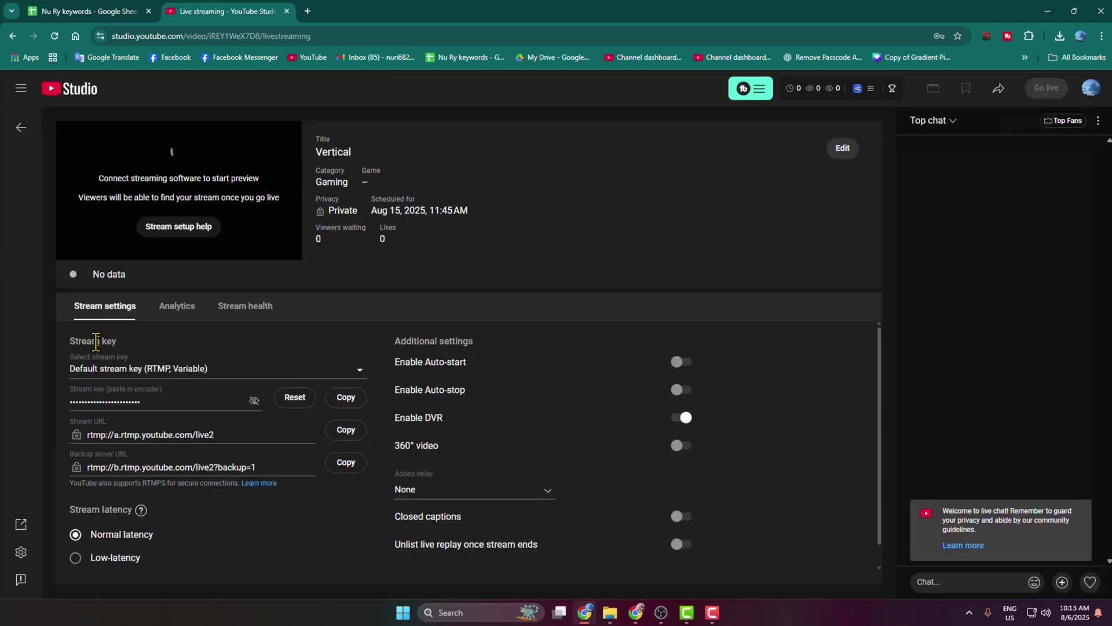
# Create a custom stream key named 'Vertical' for the stream, copy it, and bring up OBS
pyautogui.click(353, 371)
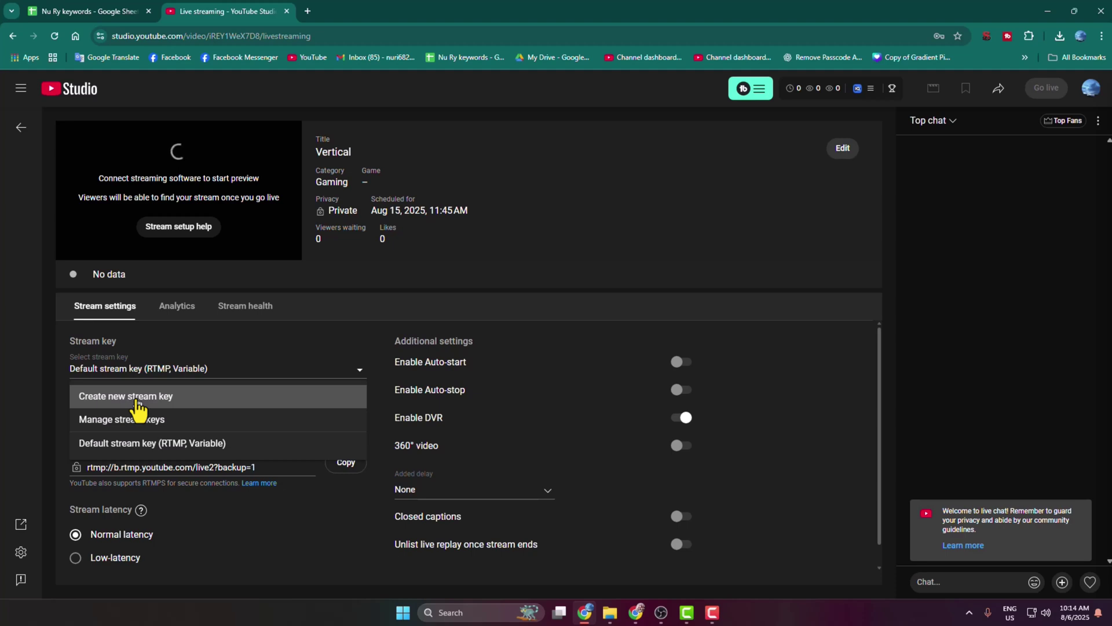
pyautogui.click(136, 399)
pyautogui.click(439, 213)
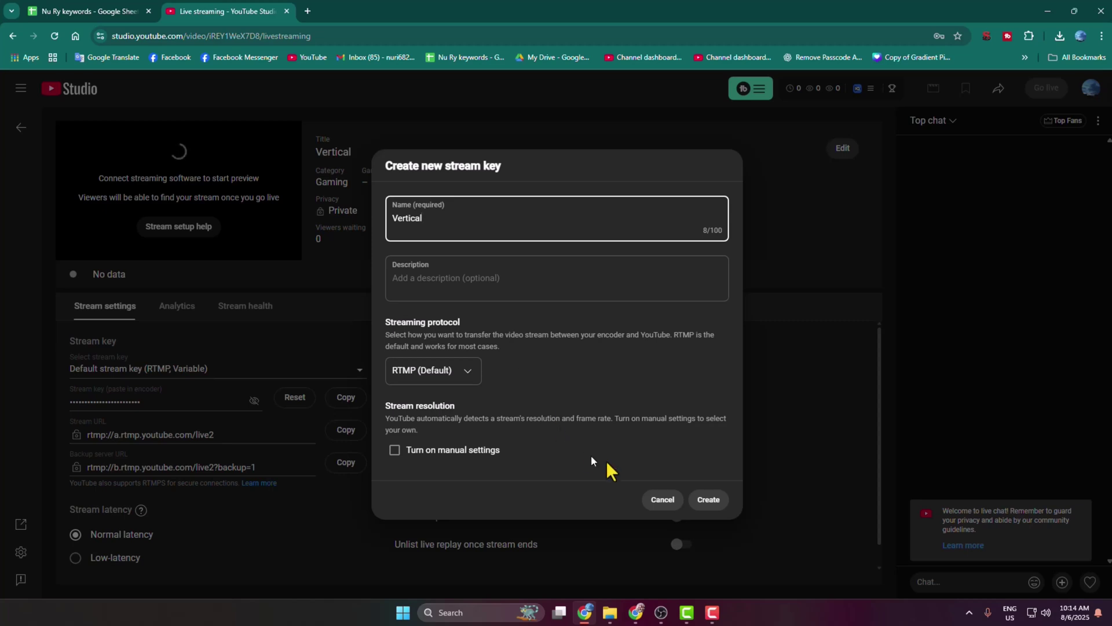
pyautogui.click(709, 500)
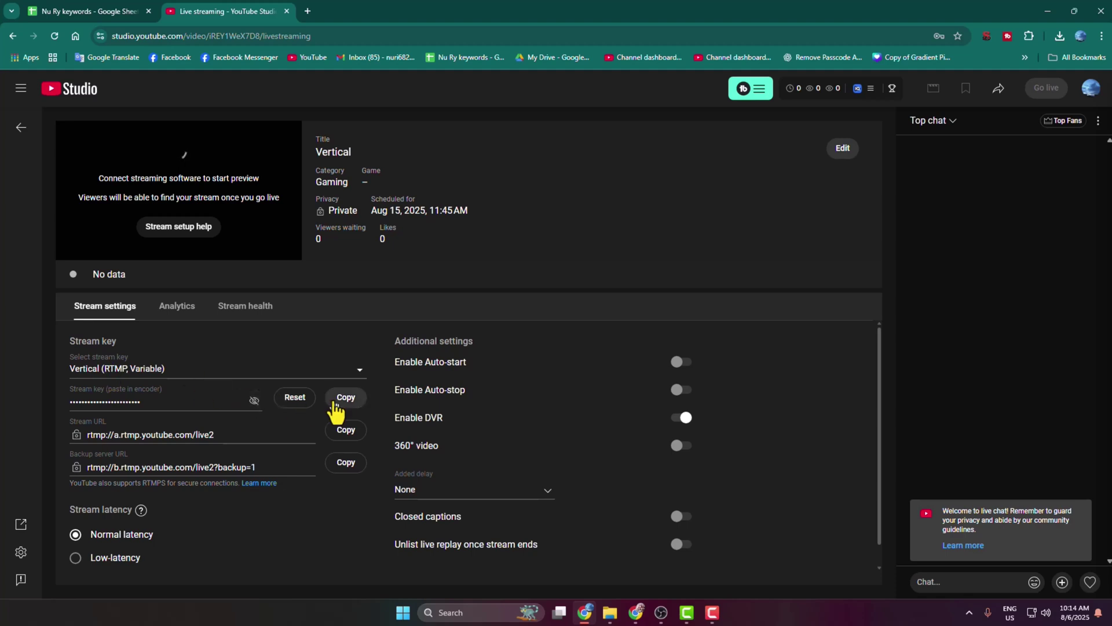
pyautogui.click(342, 404)
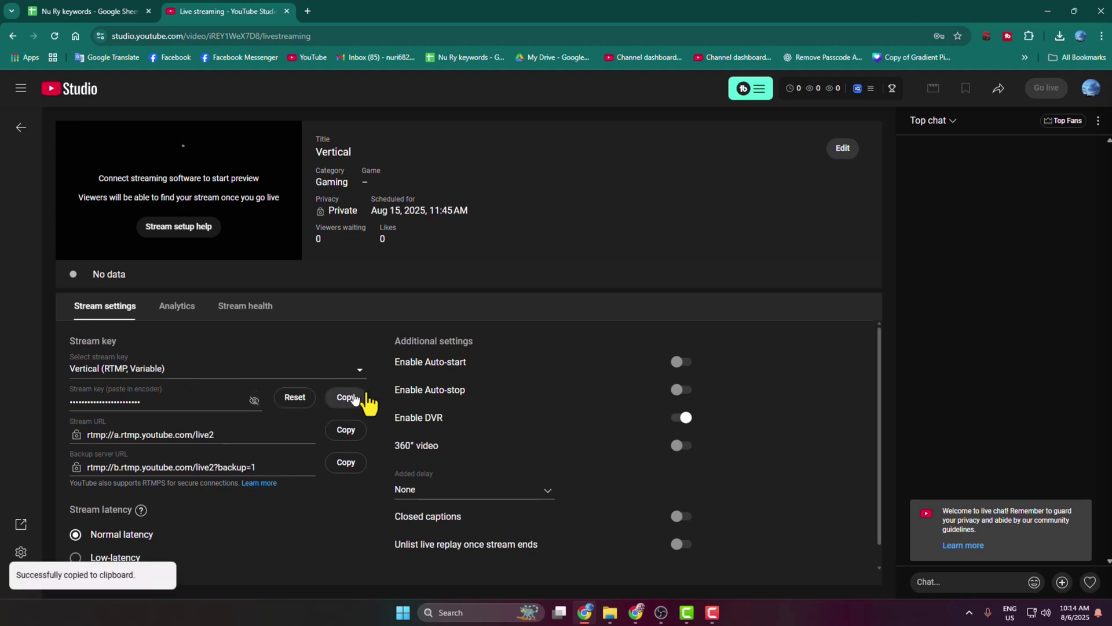
pyautogui.click(661, 612)
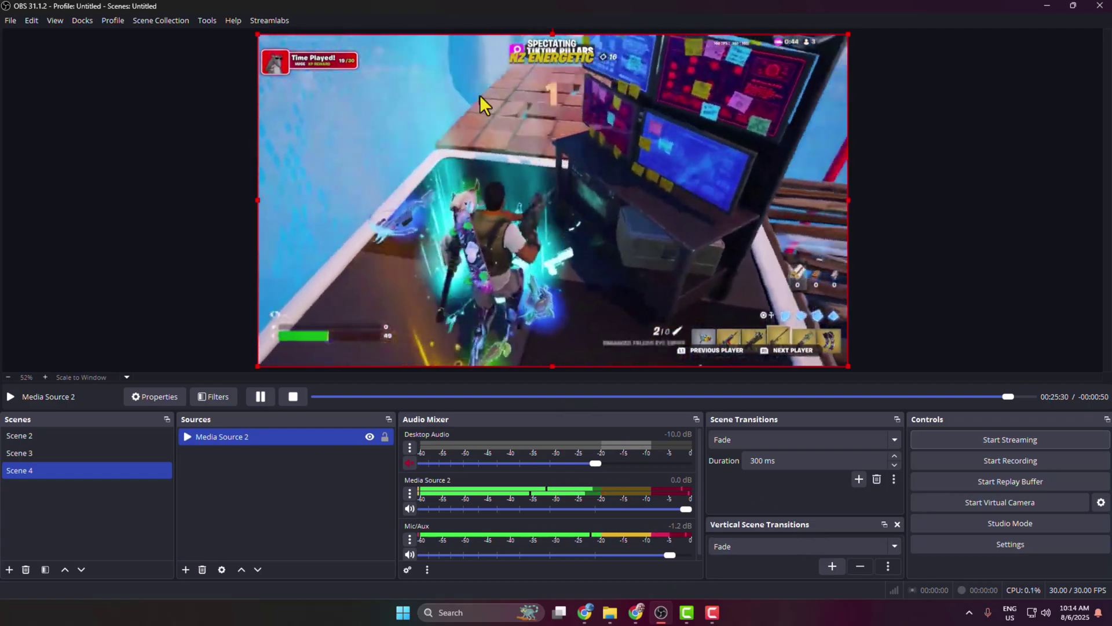
# Set OBS Base (Canvas) and Output (Scaled) resolutions to 1080x1920 in Video settings
pyautogui.click(992, 545)
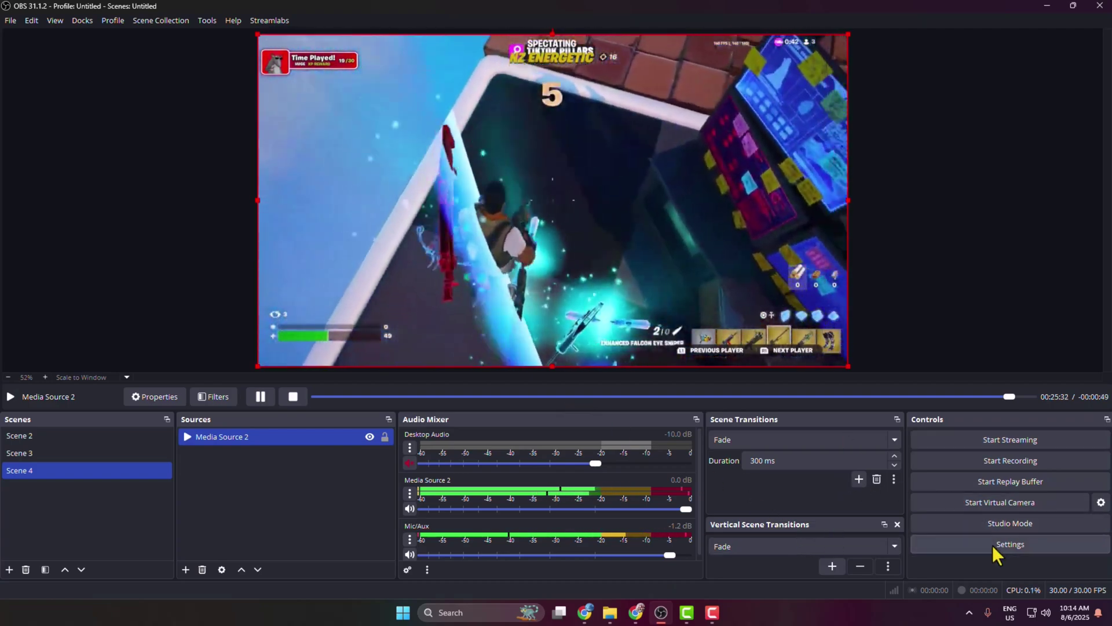
pyautogui.click(303, 206)
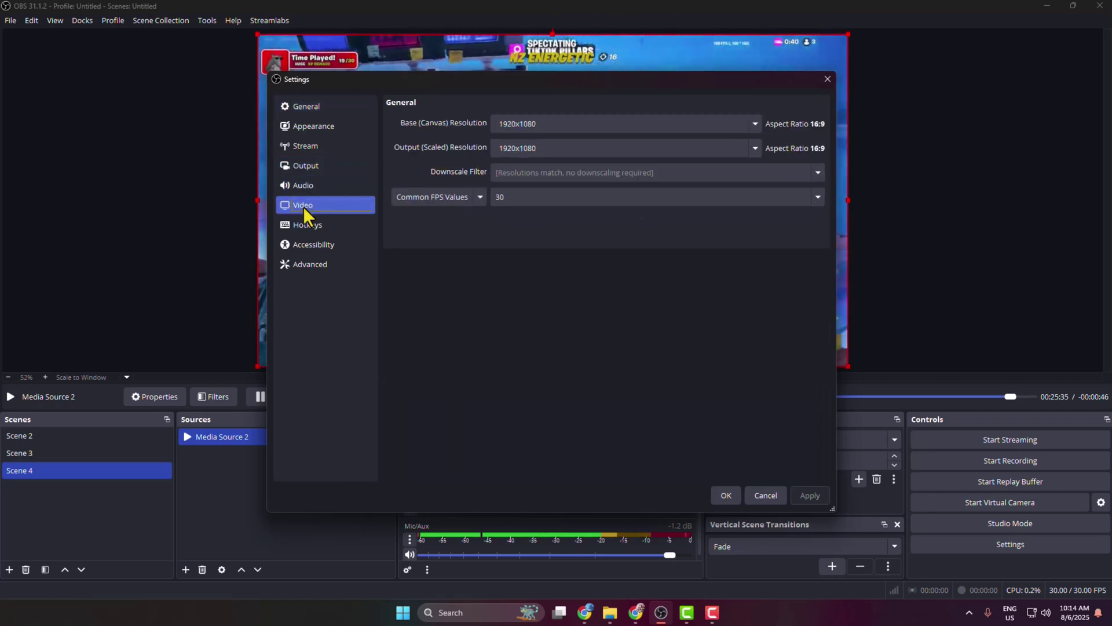
pyautogui.click(588, 122)
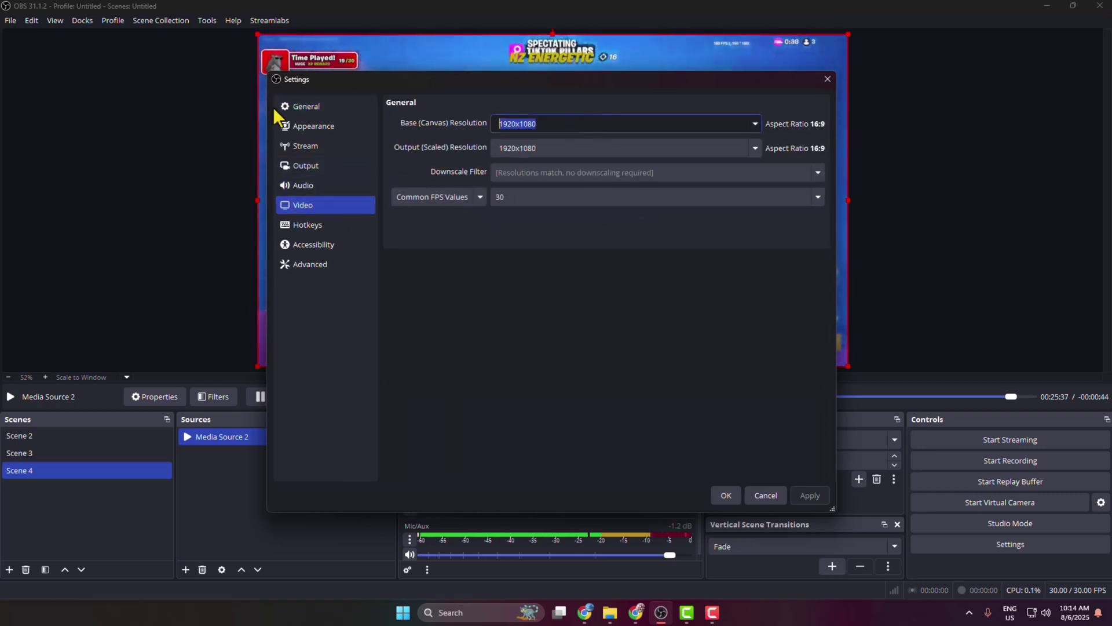
pyautogui.write('1082')
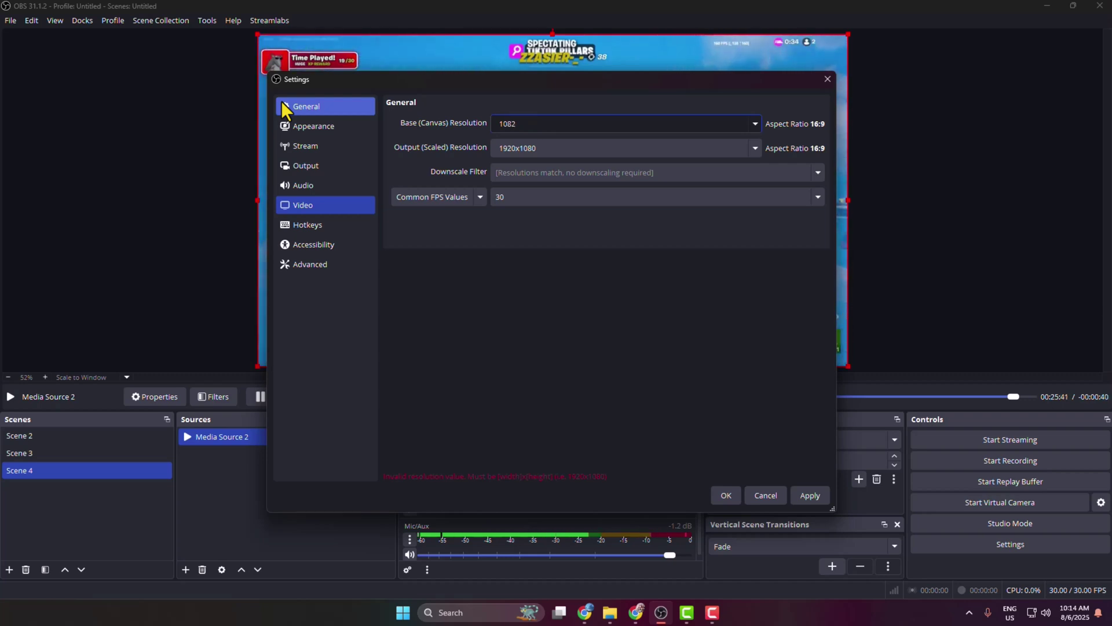
pyautogui.press('BackSpace')
pyautogui.write('0')
pyautogui.write('x')
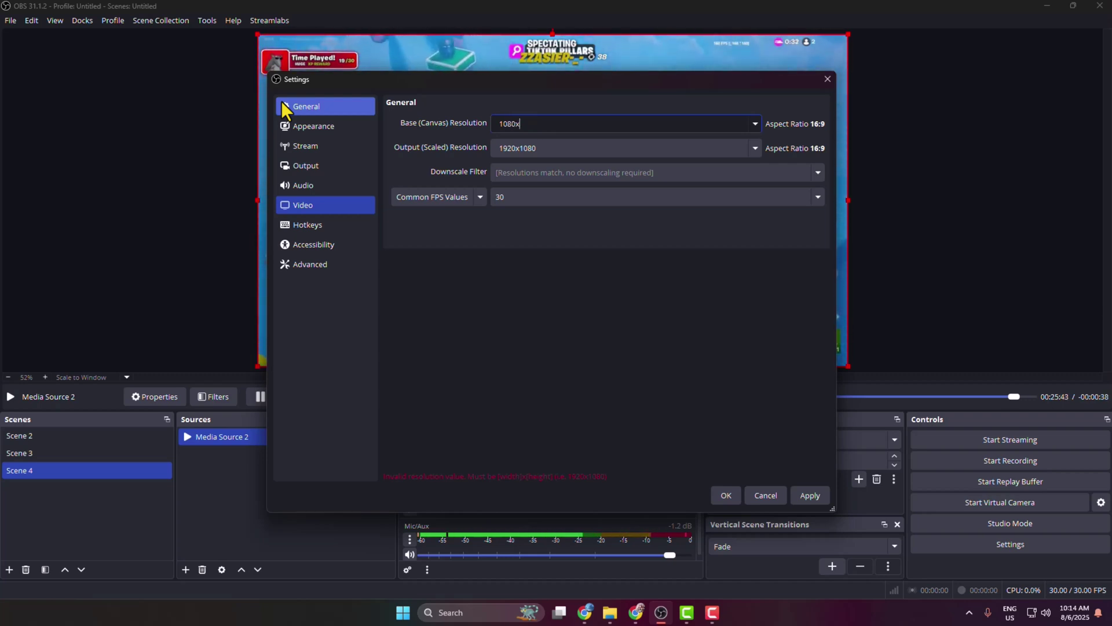
pyautogui.write('1920')
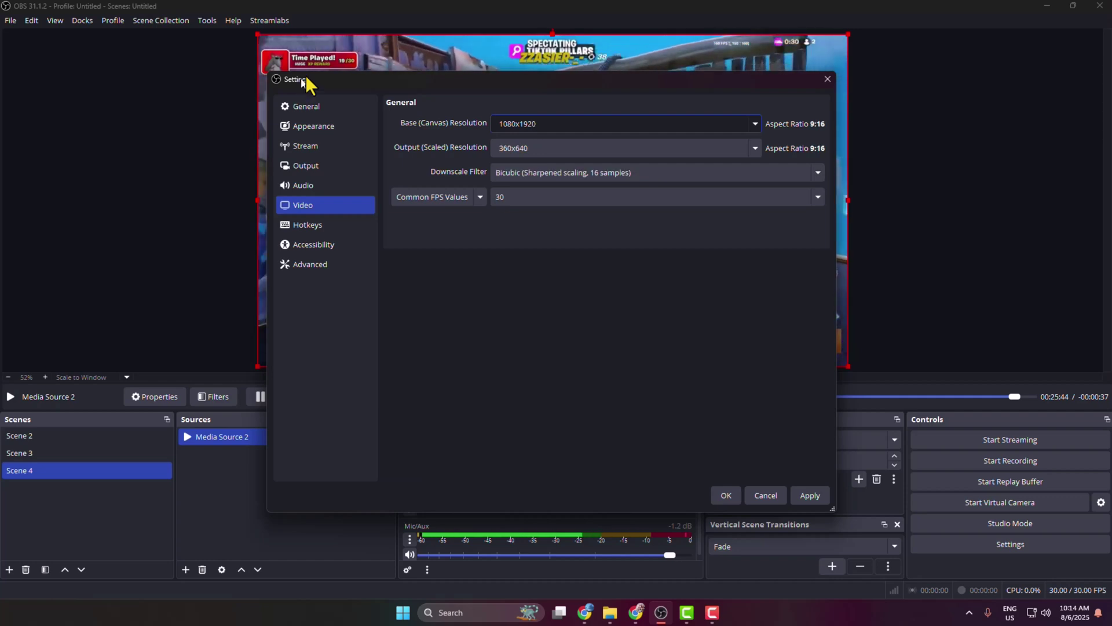
pyautogui.press('Tab')
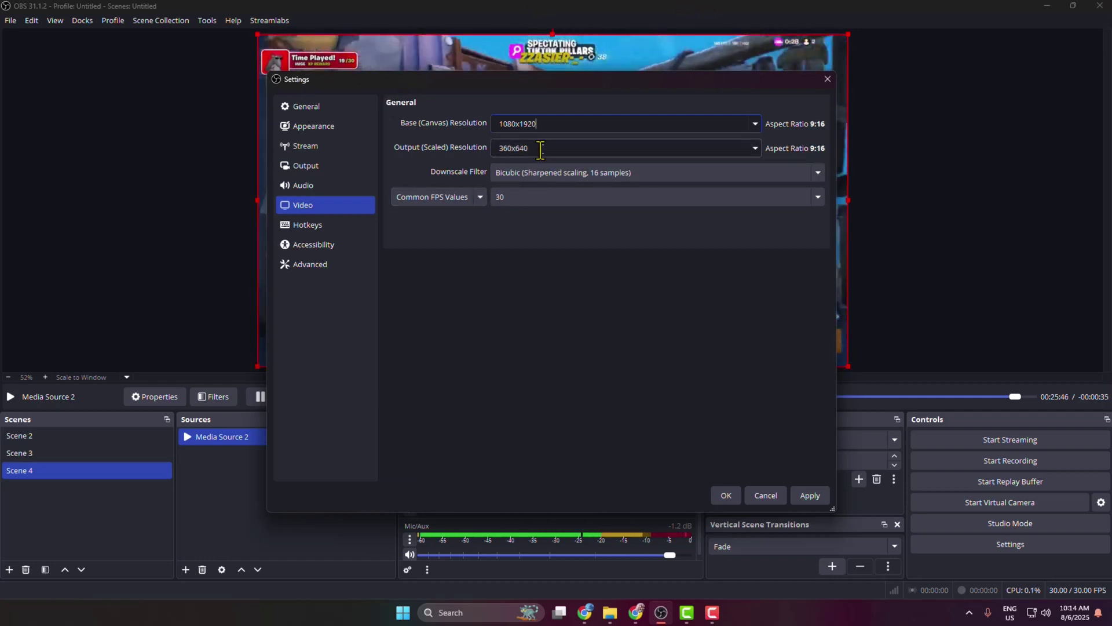
pyautogui.write('1080x1920')
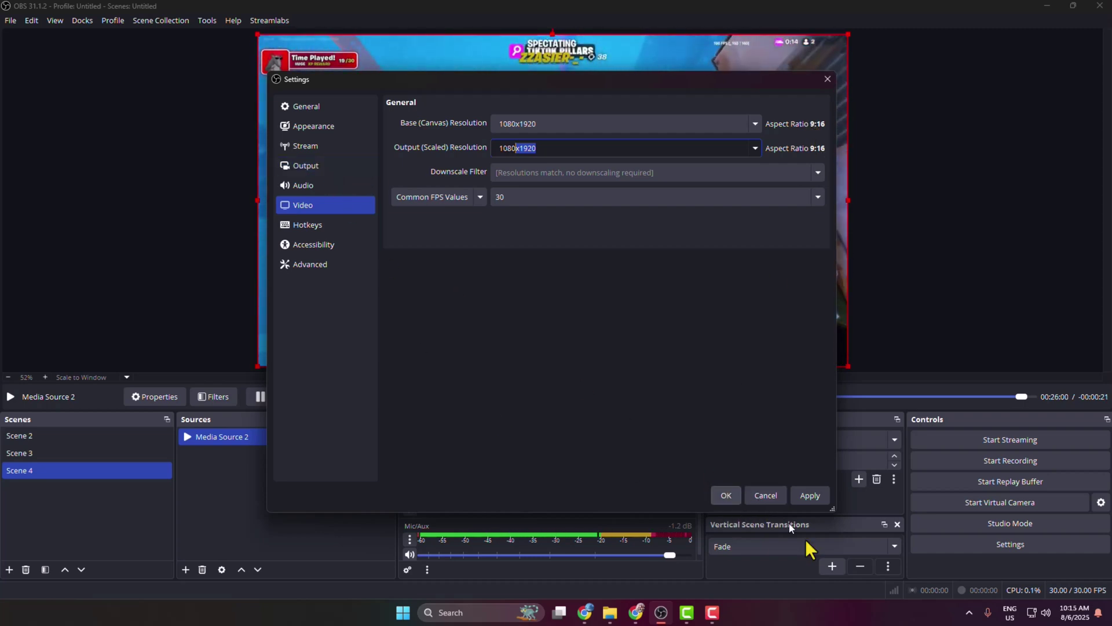
# Apply the 1080x1920 resolution, keep YouTube - RTMPS with the new stream key, and save the settings
pyautogui.click(805, 496)
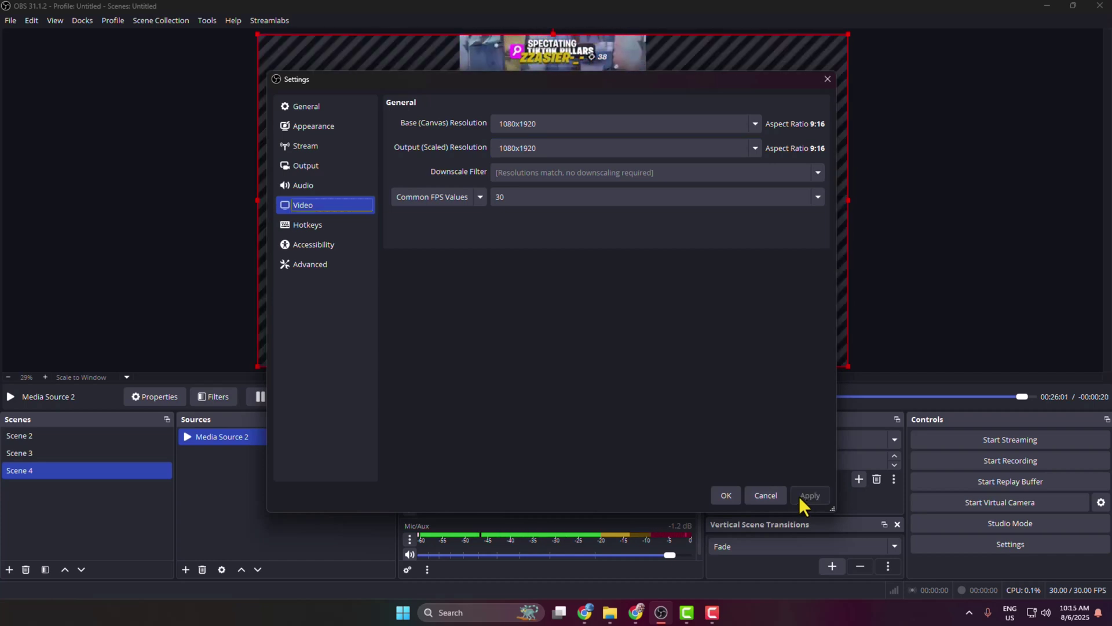
pyautogui.click(298, 147)
pyautogui.click(560, 105)
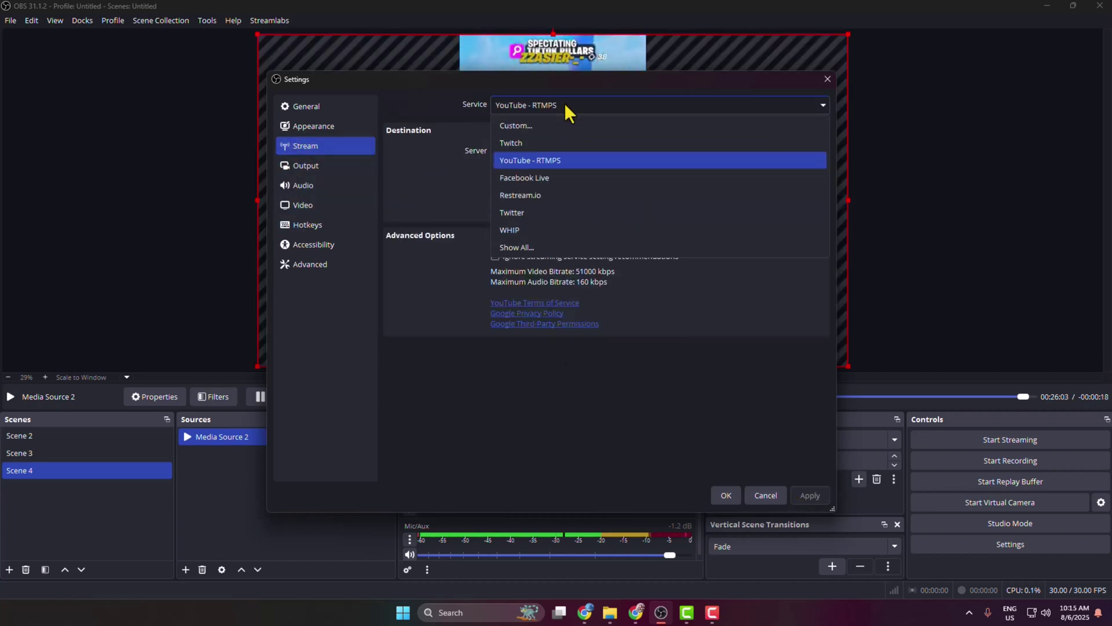
pyautogui.click(565, 102)
pyautogui.click(533, 206)
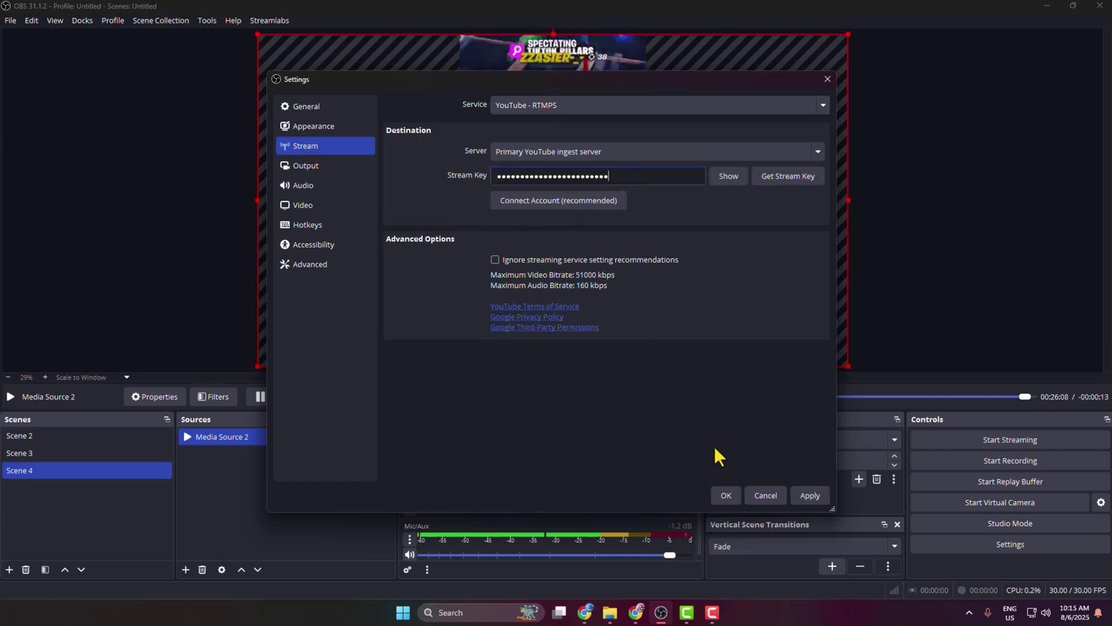
pyautogui.click(811, 495)
pyautogui.click(727, 495)
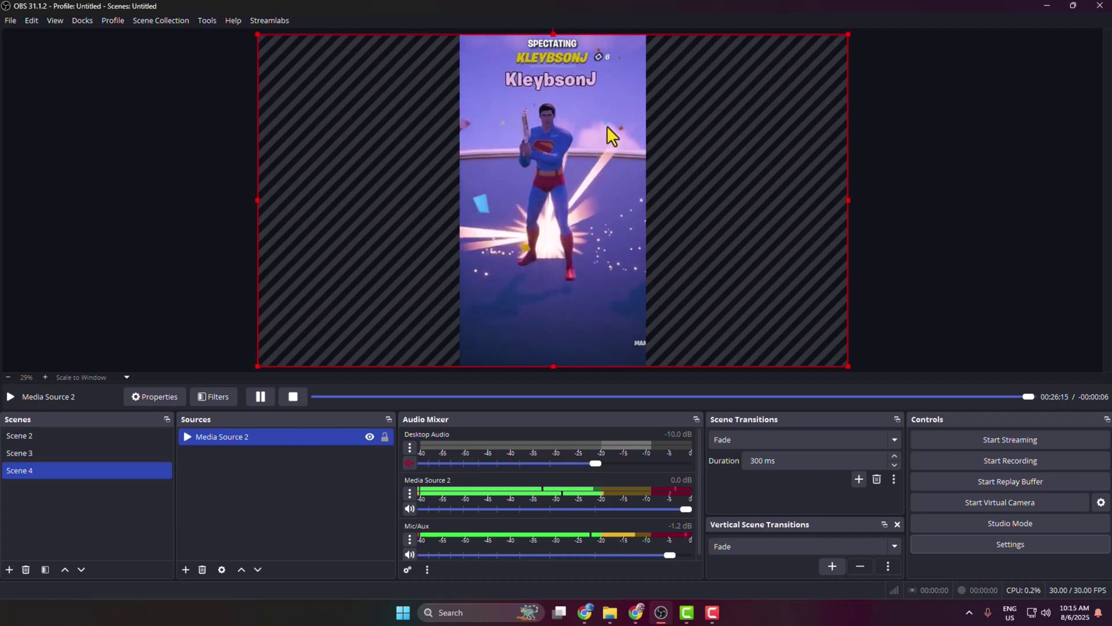
# Fit the gameplay video source to the vertical canvas and restart its playback
pyautogui.rightClick(551, 128)
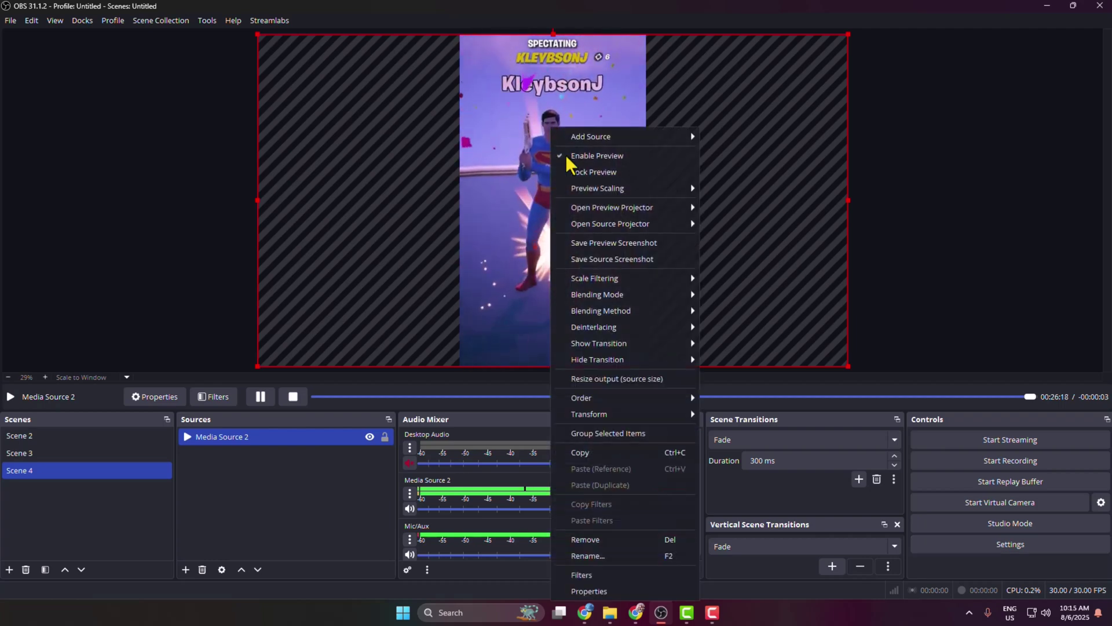
pyautogui.moveTo(591, 414)
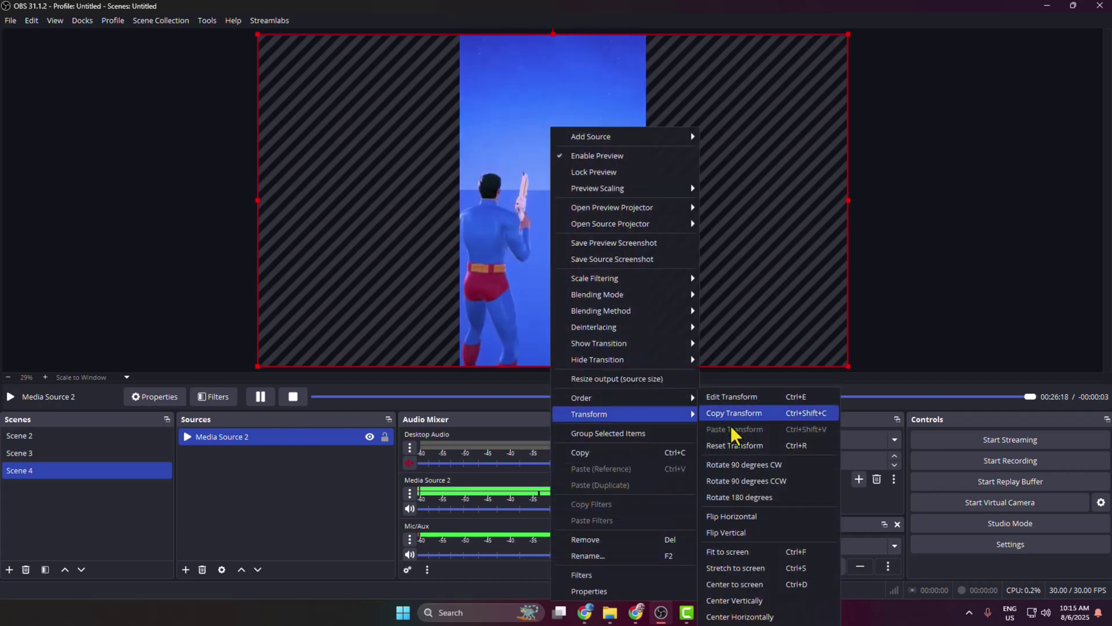
pyautogui.click(746, 552)
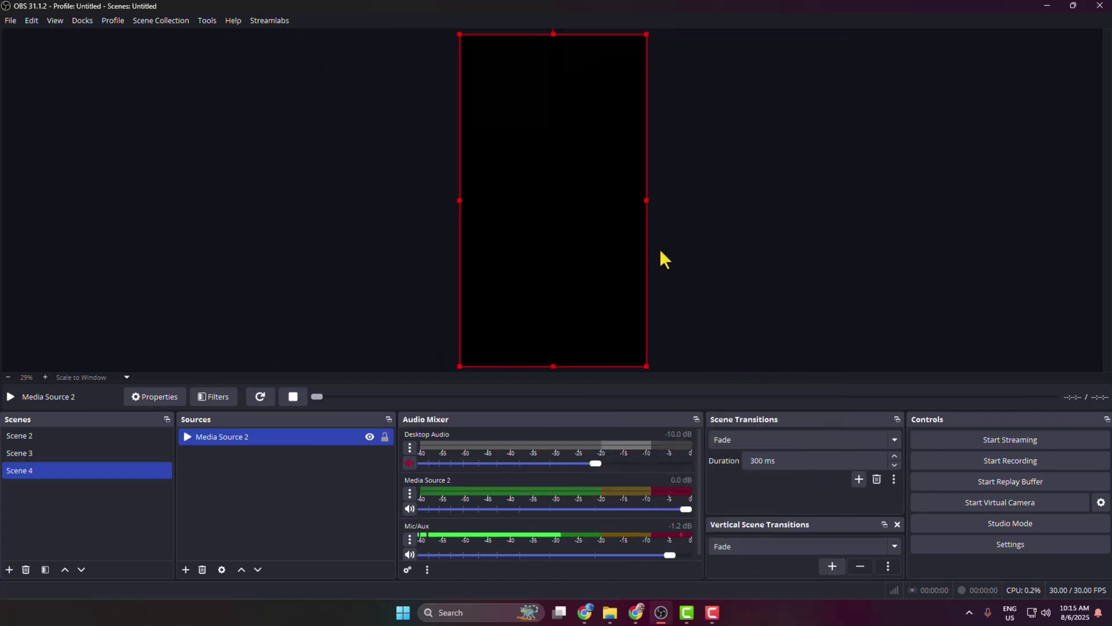
pyautogui.click(260, 396)
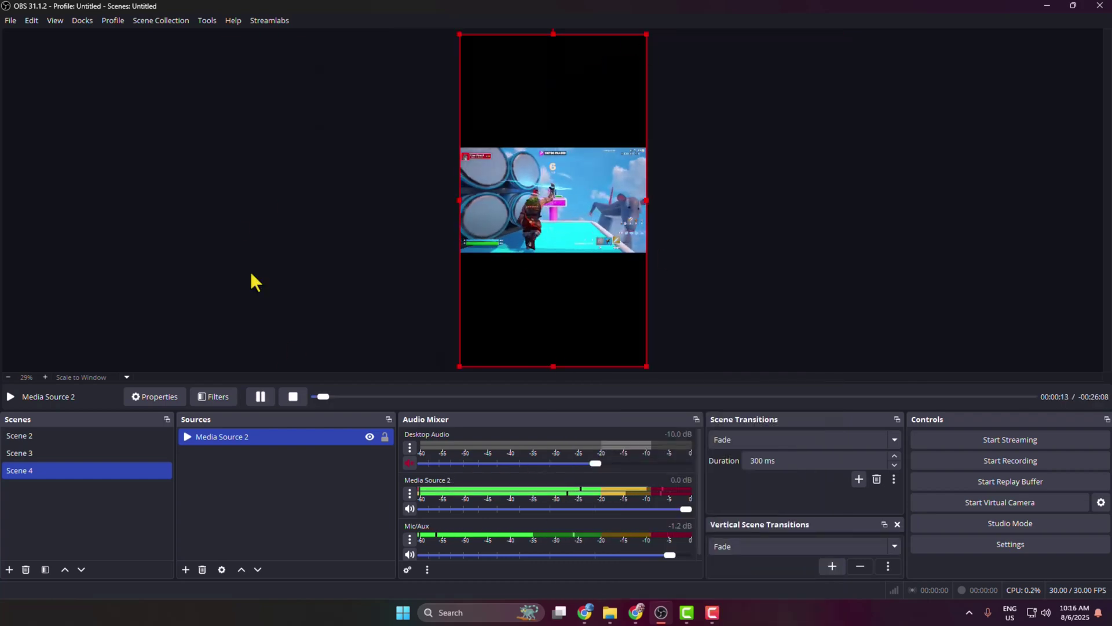
# Readjust how the gameplay video fills the canvas, then return to the Vertical stream's YouTube Studio page
pyautogui.rightClick(530, 192)
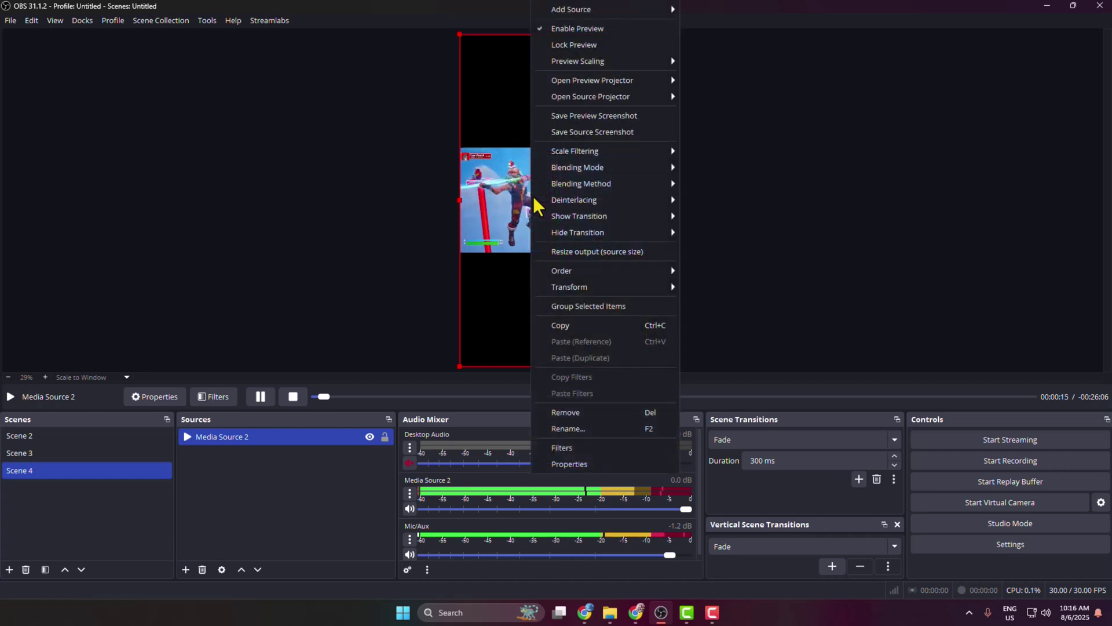
pyautogui.moveTo(577, 288)
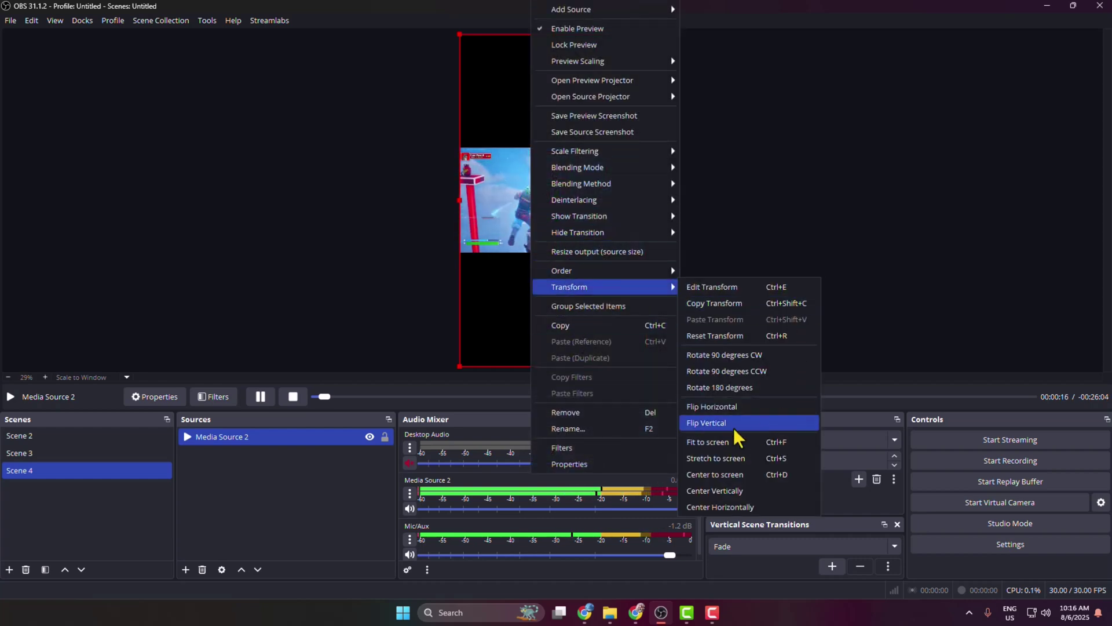
pyautogui.click(725, 459)
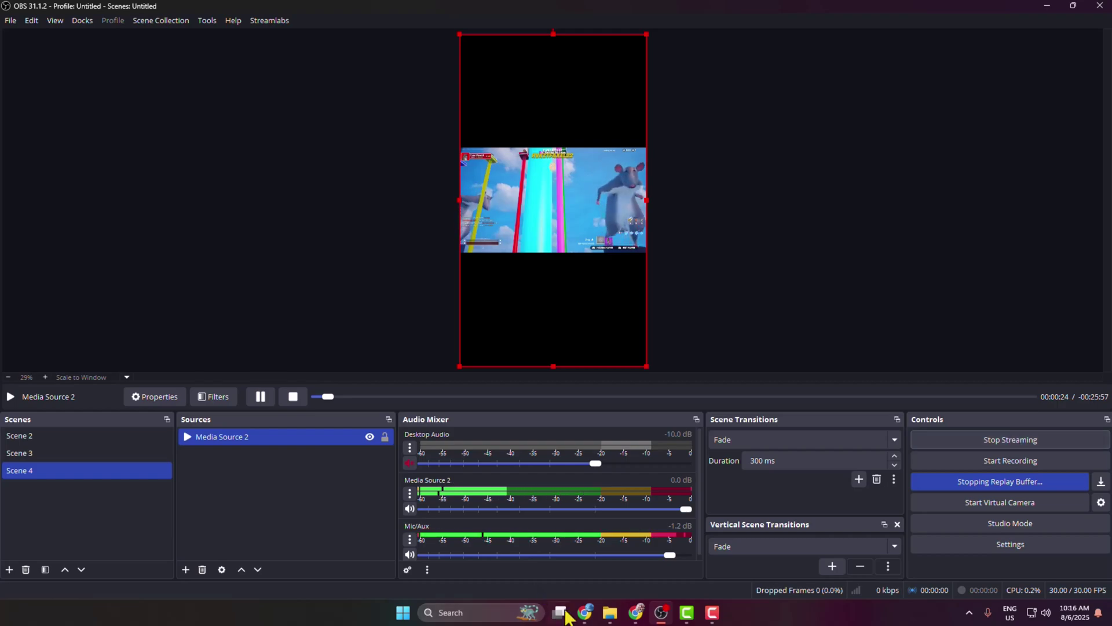
pyautogui.click(585, 615)
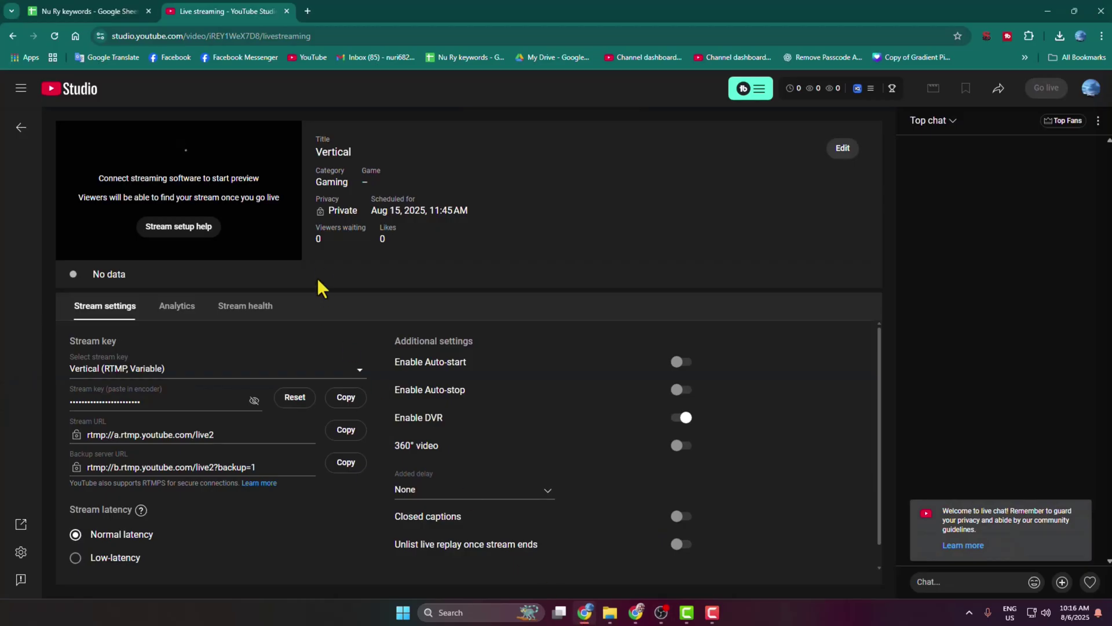